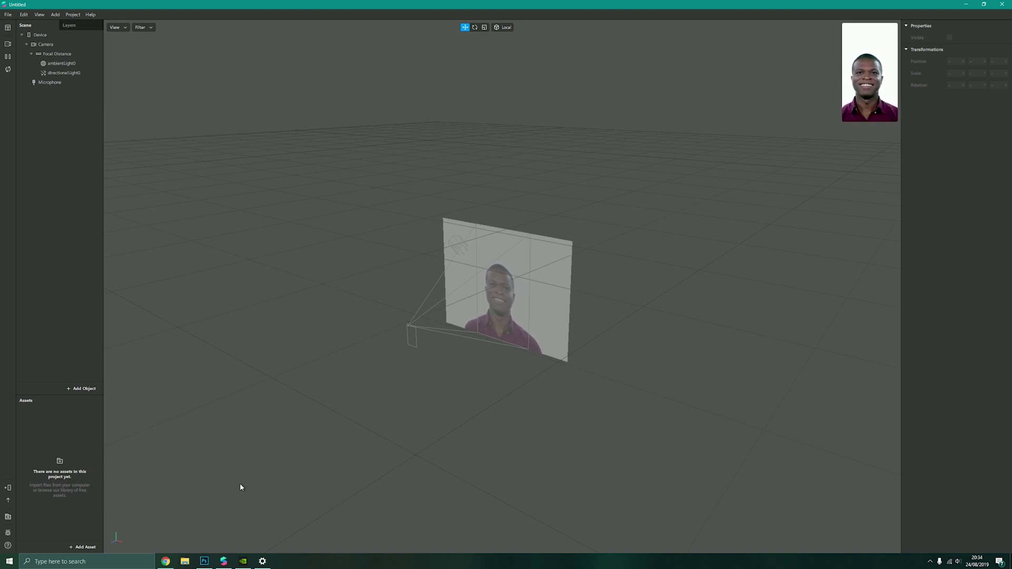
Step: Browse to the Animation Tutorial folder on the Desktop, then return to the project
left_click(185, 561)
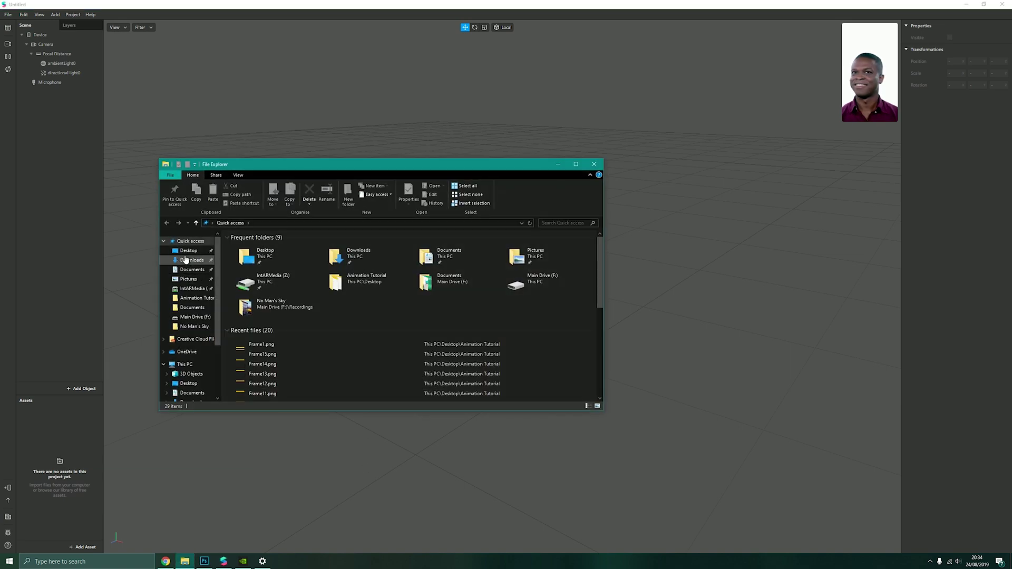
left_click(184, 252)
double_click(242, 257)
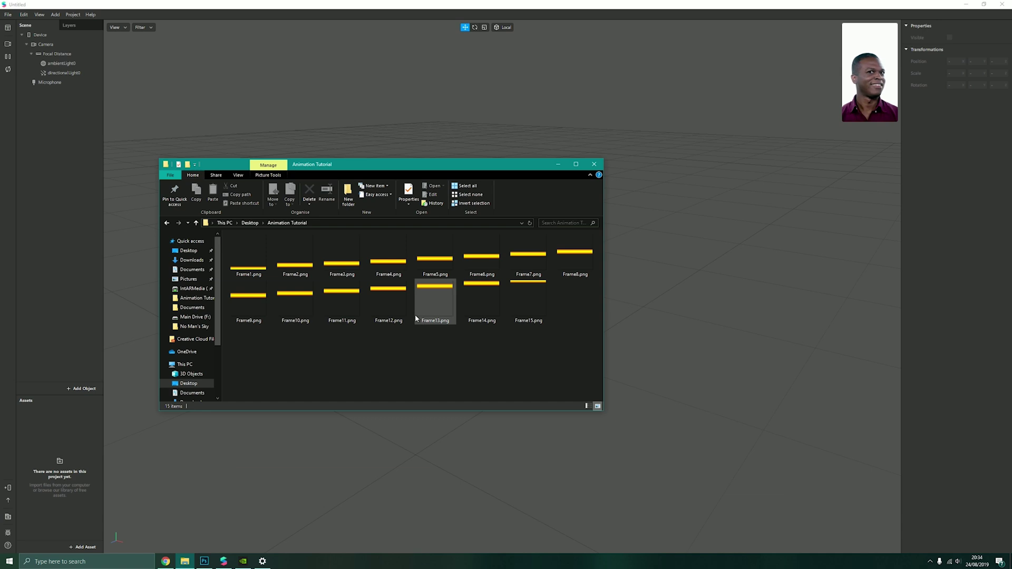
left_click(557, 166)
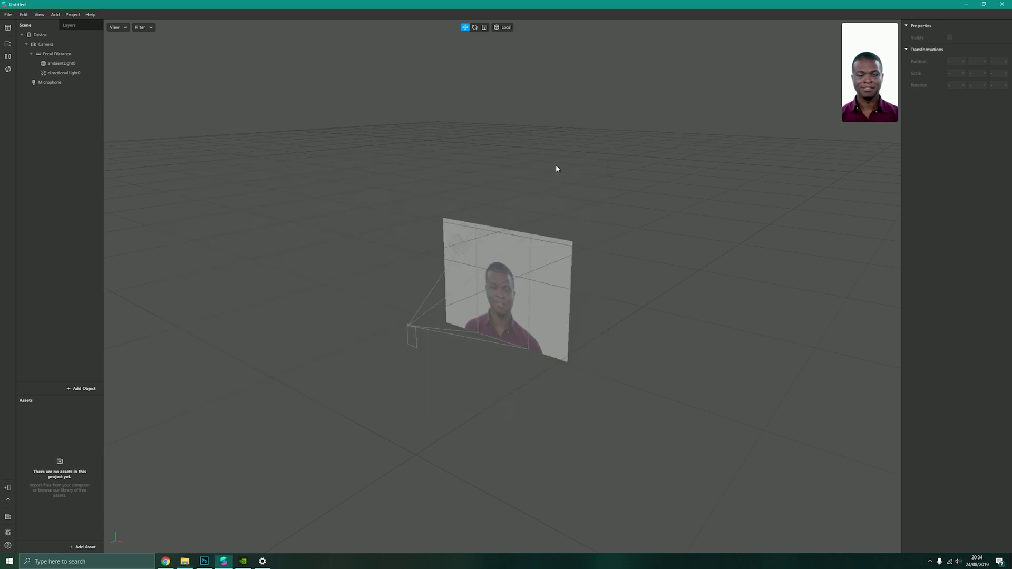
Step: Add a 3D face mesh to the scene and enlarge the simulator preview and Assets panel
left_click(55, 15)
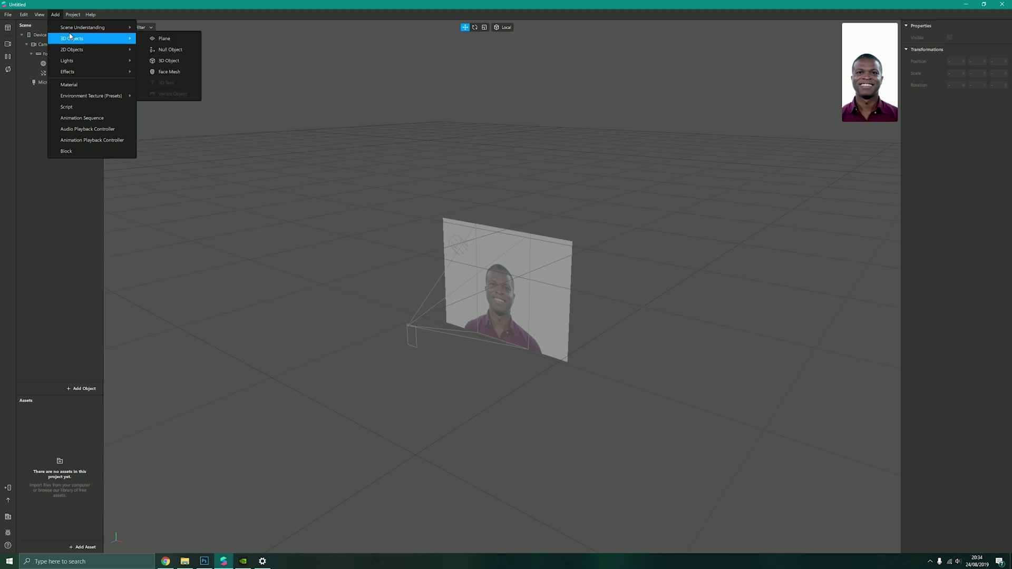
mouse_move(127, 38)
left_click(163, 70)
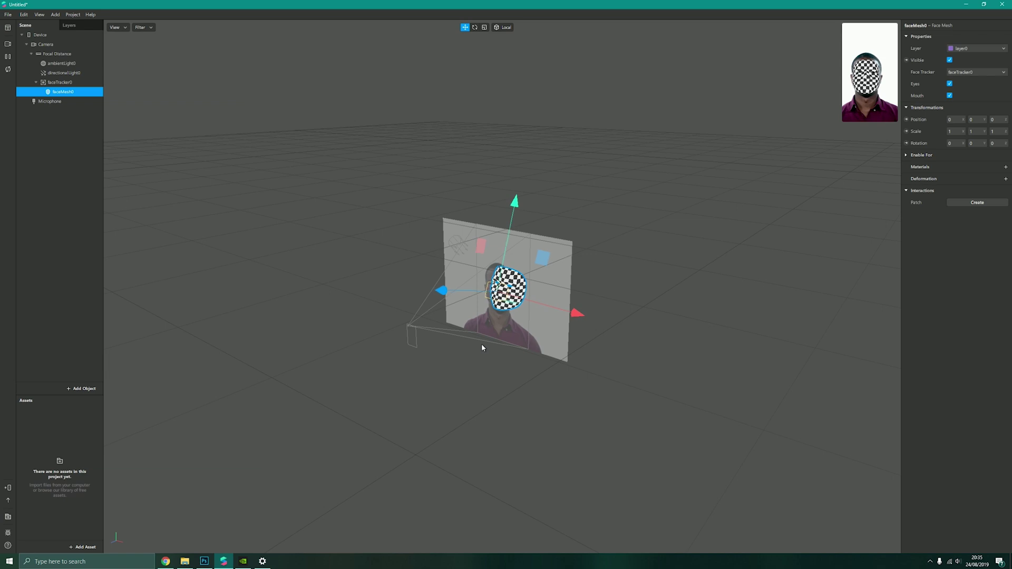
left_click_drag(842, 106, 680, 271)
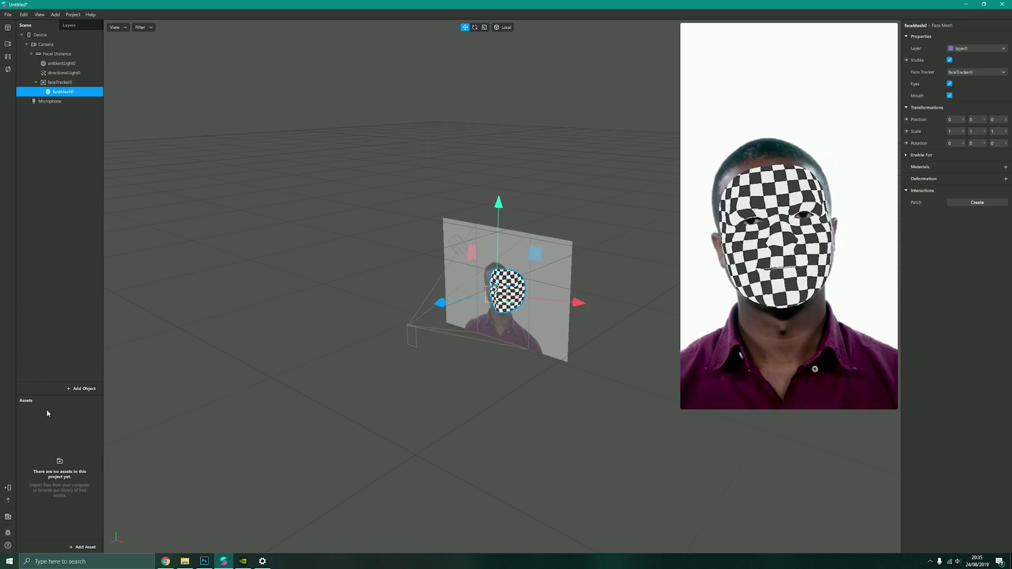
left_click_drag(46, 394, 47, 278)
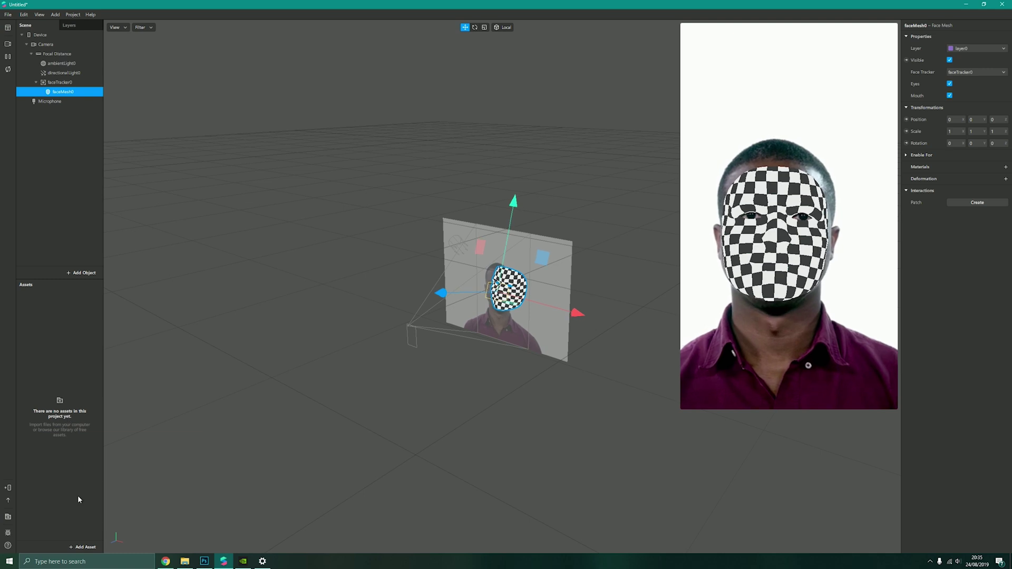
Step: Import Frame1.png from the computer as a texture asset
left_click(86, 548)
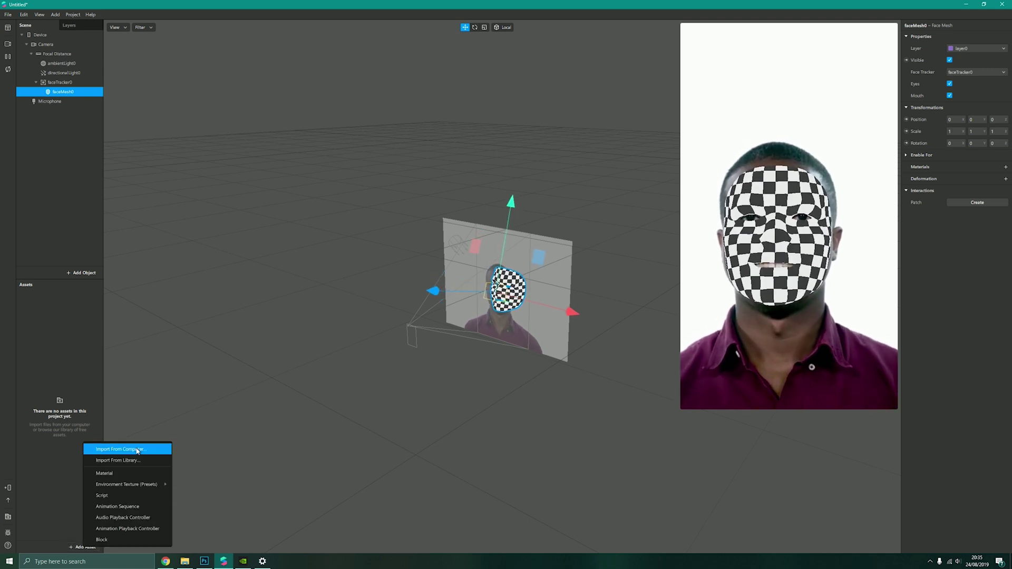
left_click(114, 450)
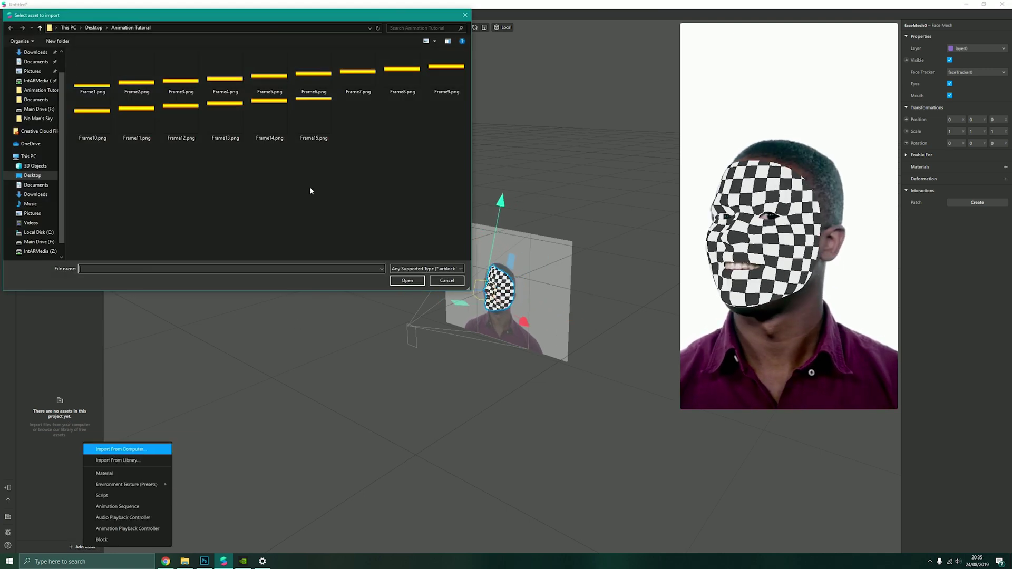
left_click(94, 71)
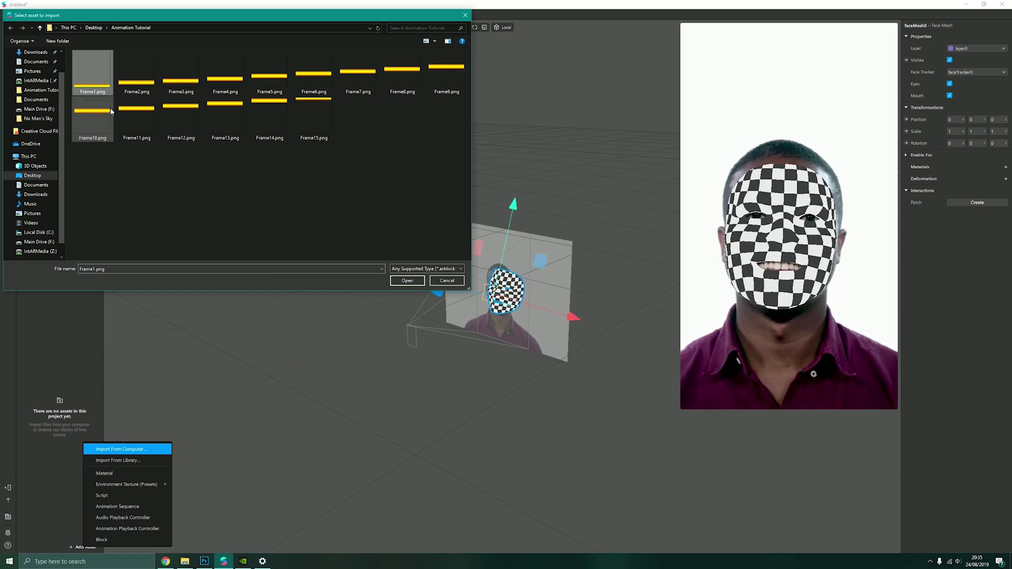
left_click(407, 281)
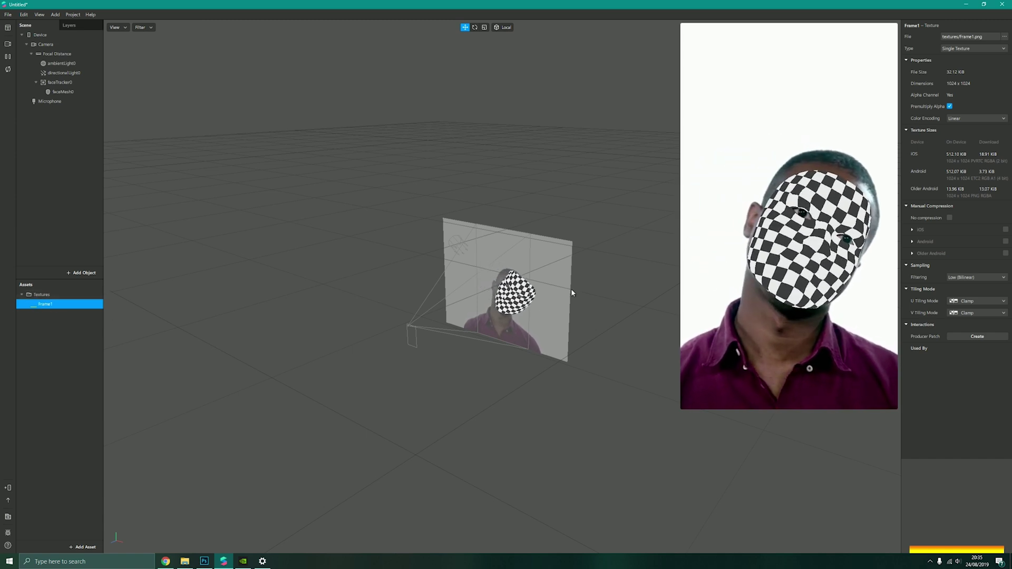
left_click(957, 49)
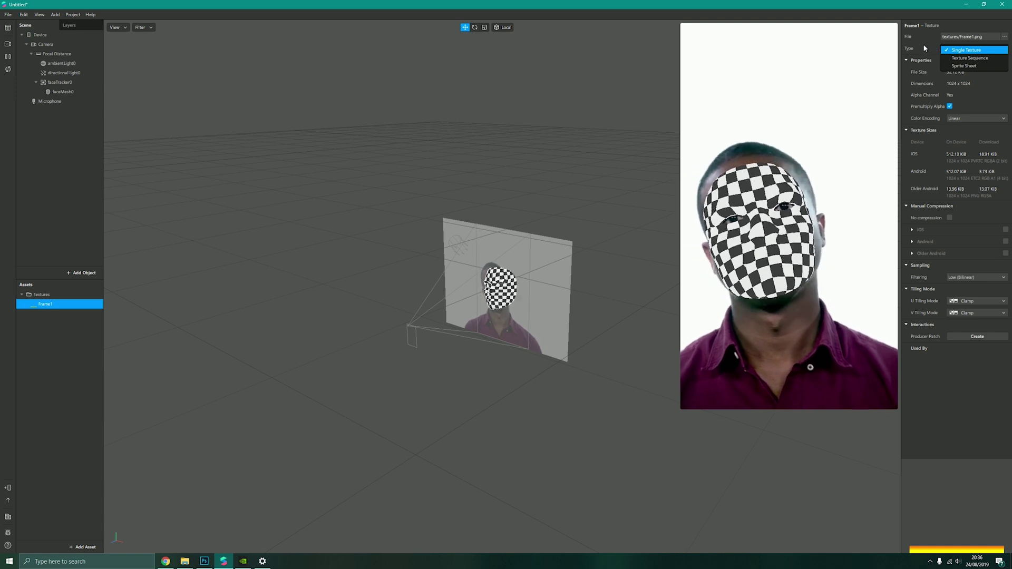
Step: Change the texture to a Texture Sequence built from Frame1–Frame15.png, named Frame[1-15]
left_click(965, 59)
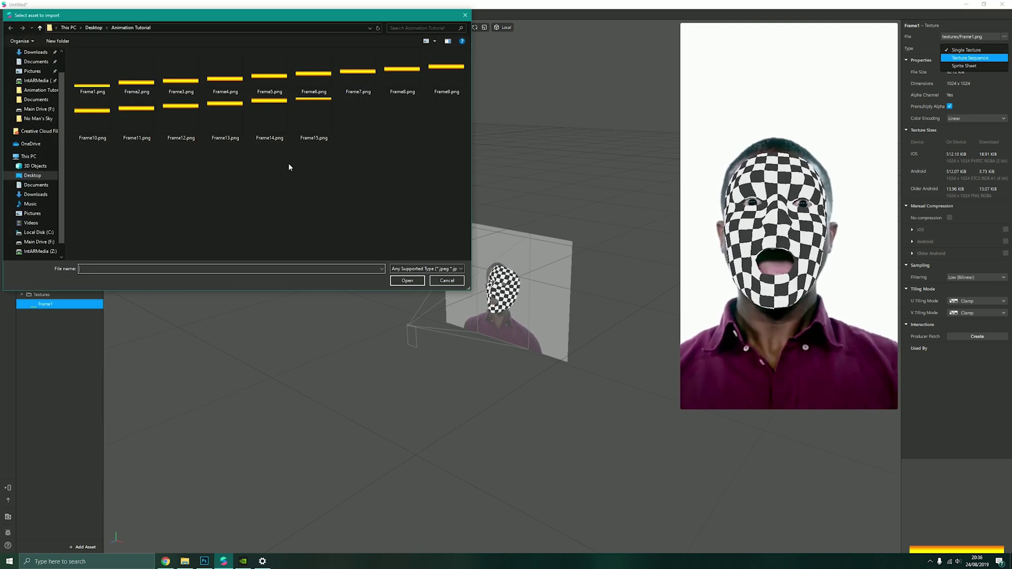
left_click_drag(68, 76, 454, 144)
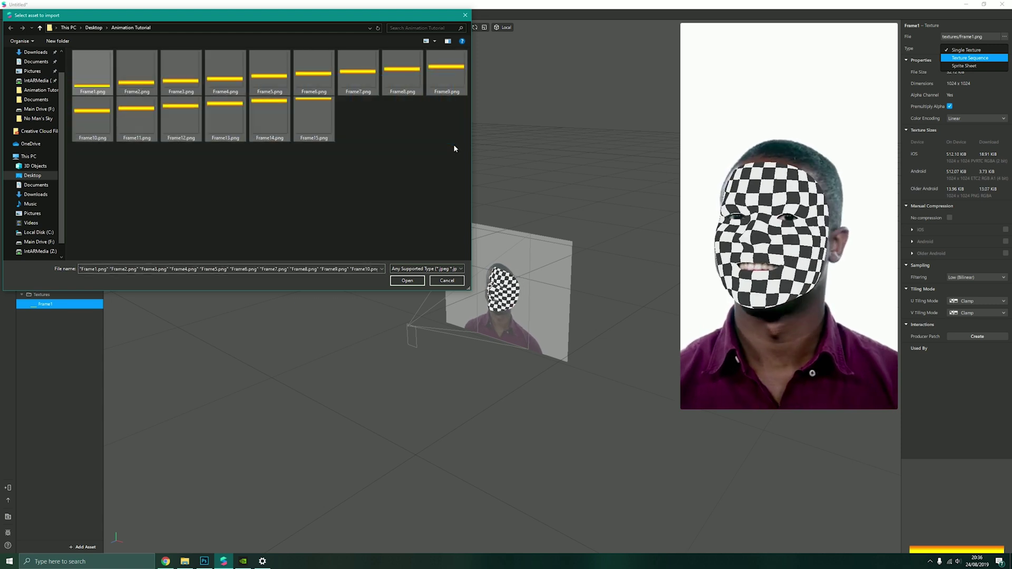
left_click(403, 283)
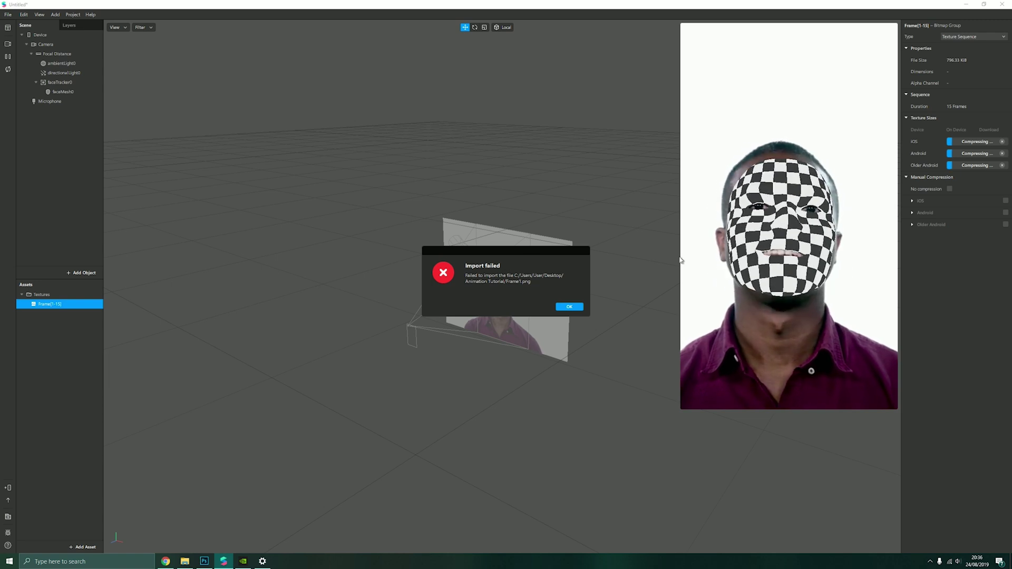
left_click(570, 306)
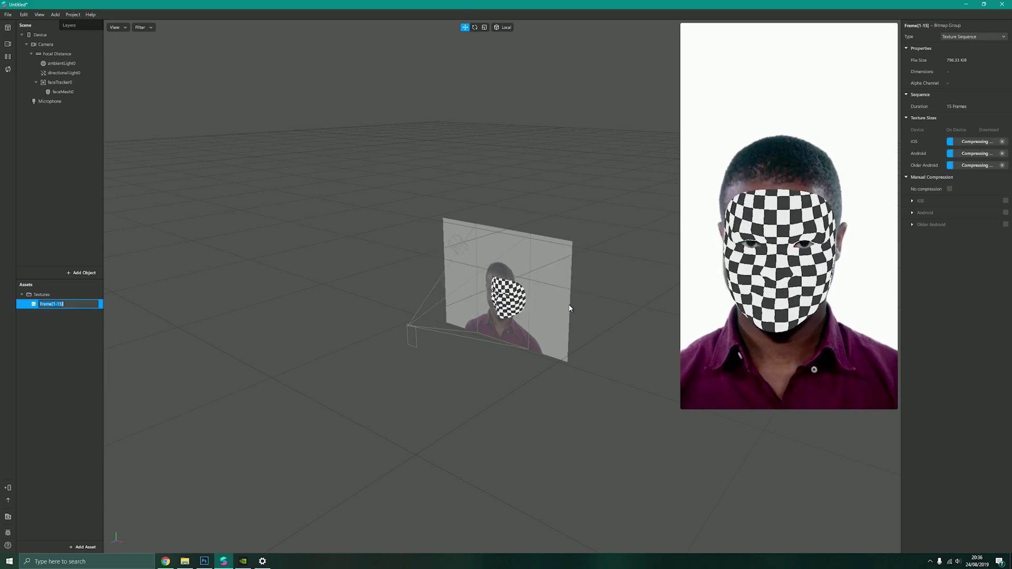
left_click(54, 315)
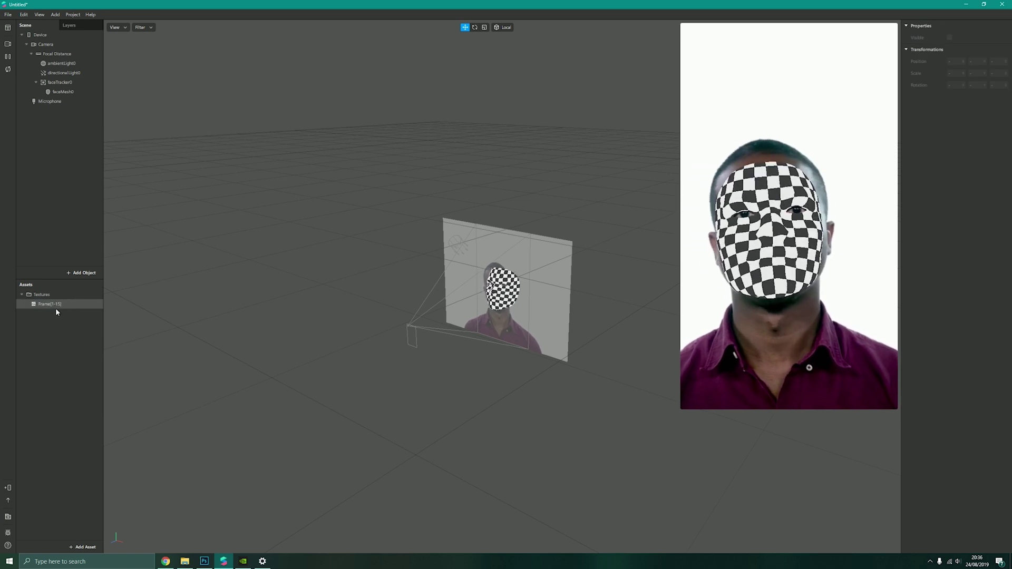
left_click(45, 305)
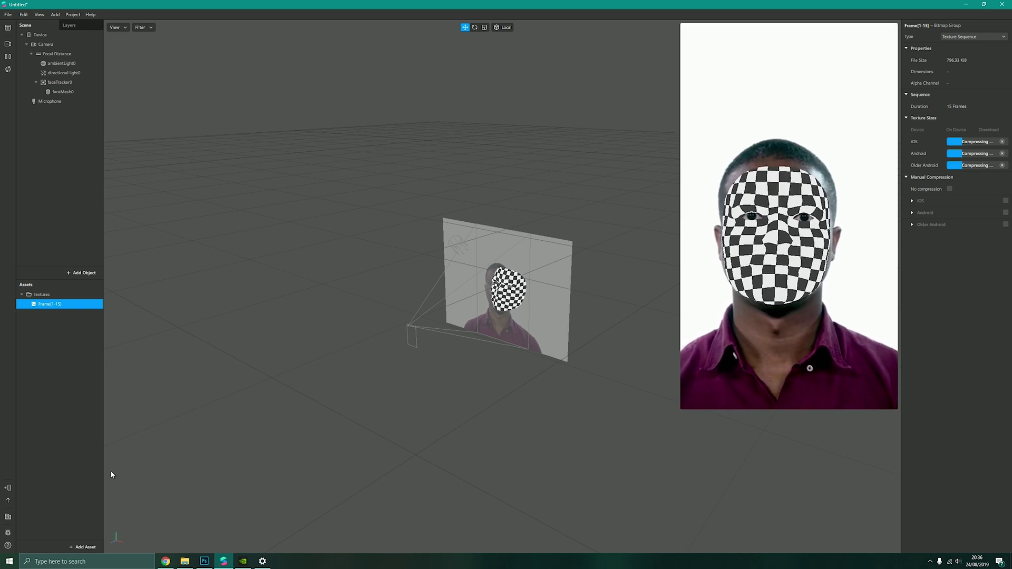
Step: Add material0 and give it a new animation sequence, animationSequence0, as its texture
left_click(84, 547)
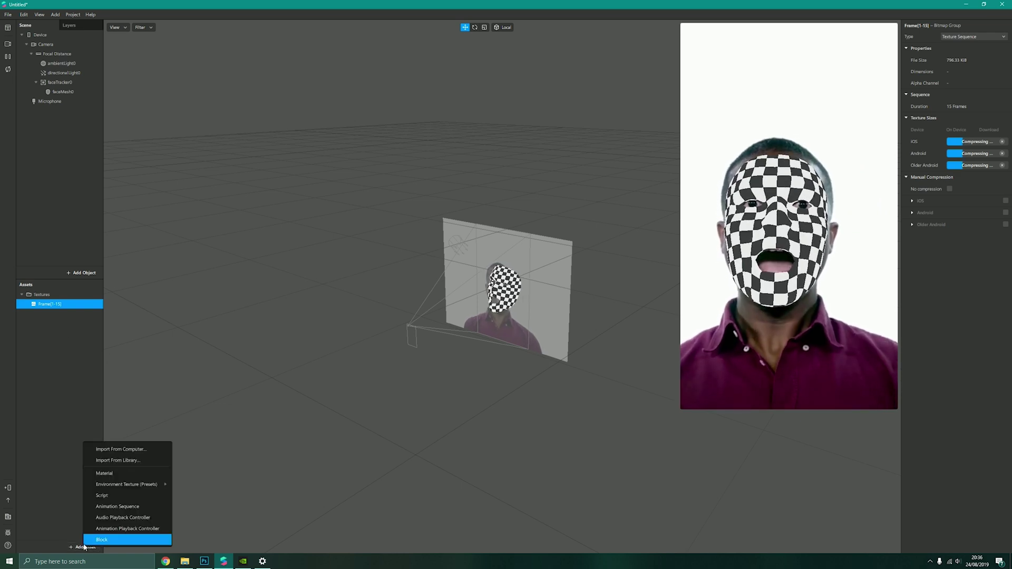
left_click(103, 474)
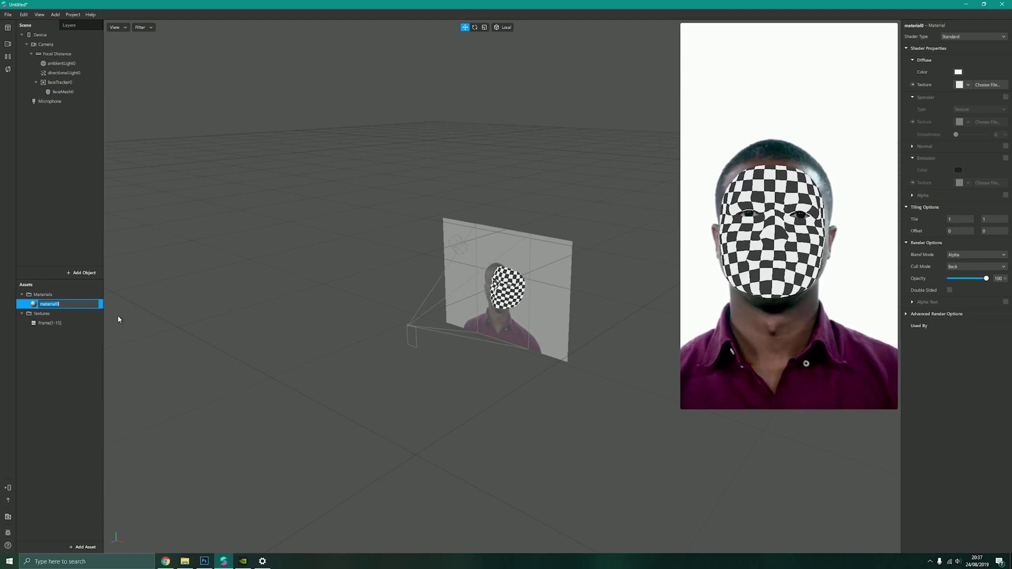
key("Return")
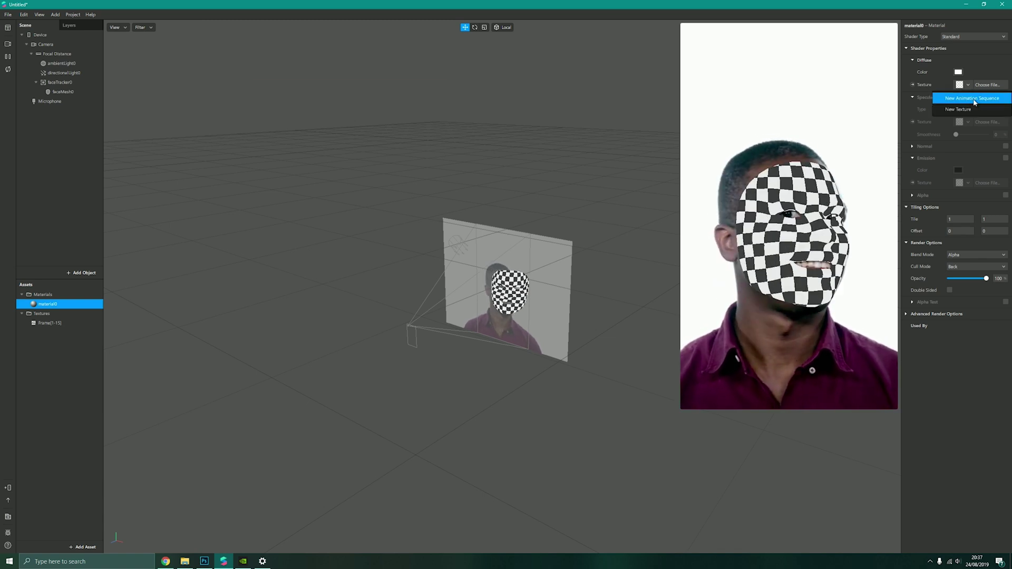
left_click(973, 99)
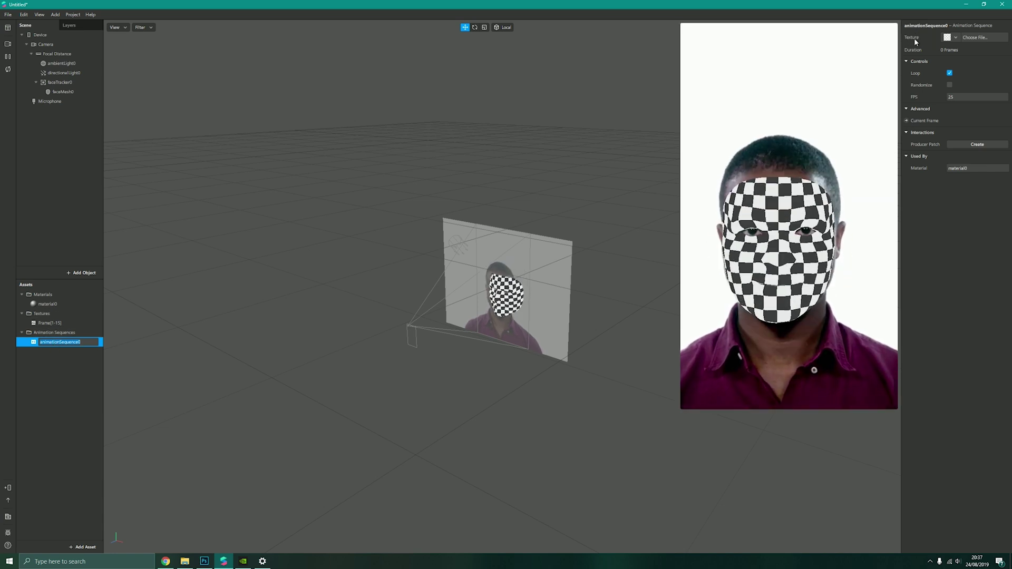
Step: Set animationSequence0's texture to Frame[1-15], giving it a 15-frame duration
left_click(955, 38)
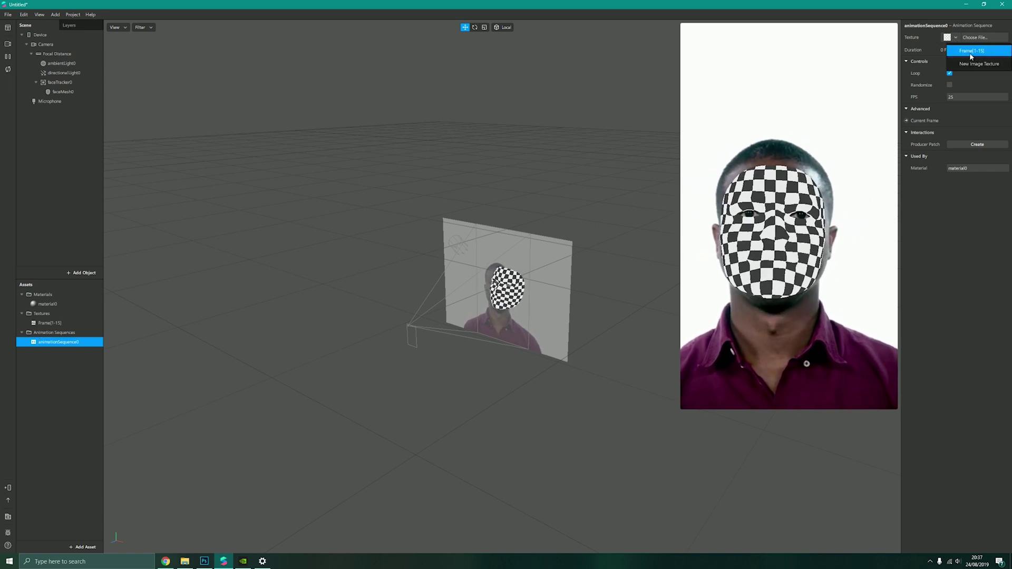
left_click(973, 51)
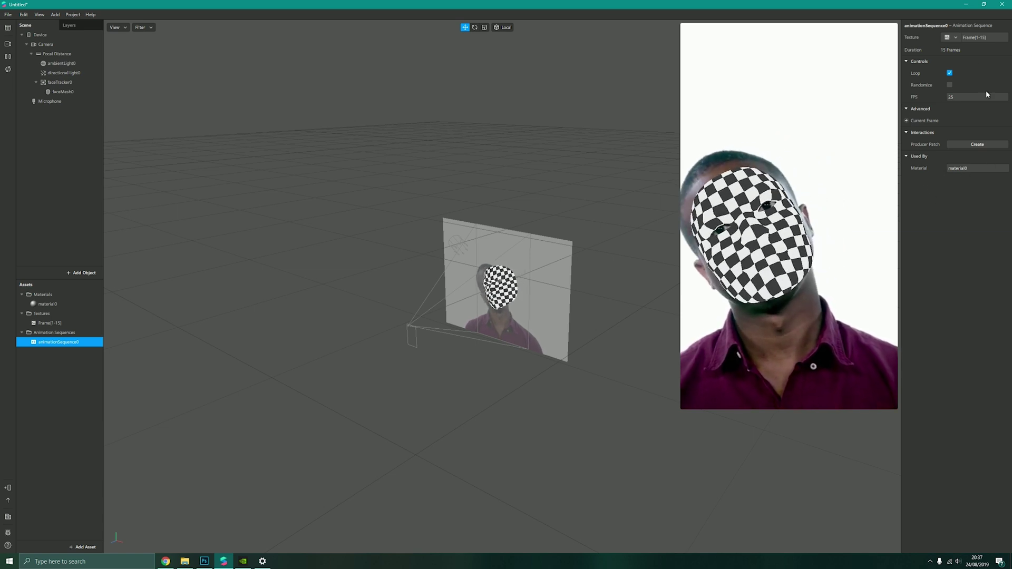
left_click(49, 305)
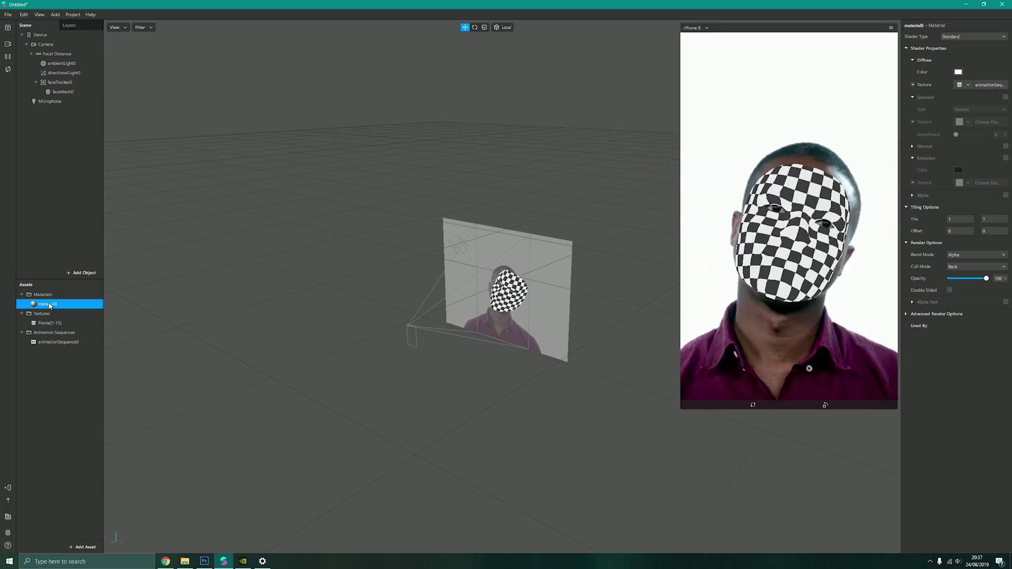
Step: Add material0 to faceMesh0's Materials list
left_click(509, 290)
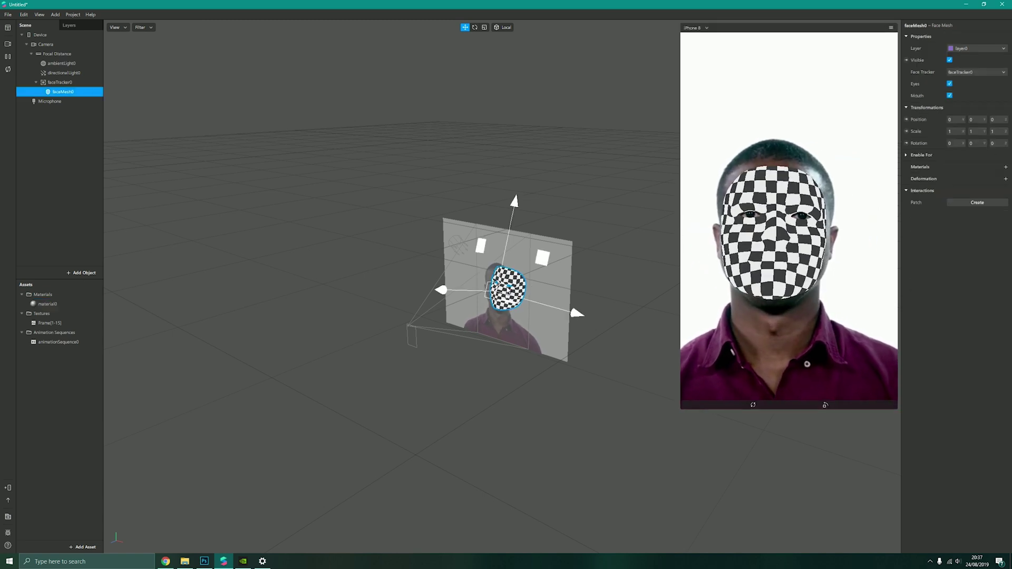
left_click(1005, 166)
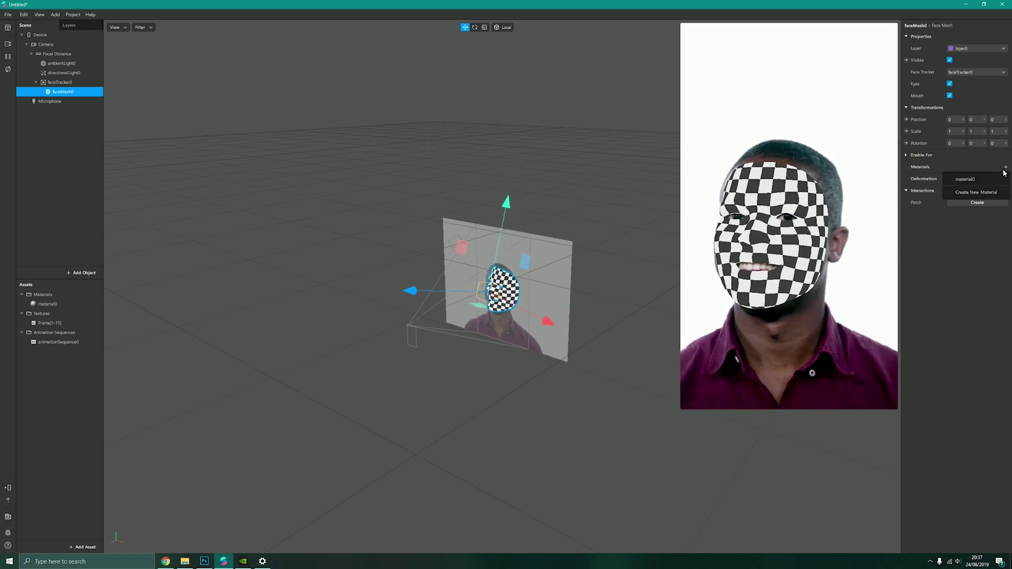
left_click(970, 179)
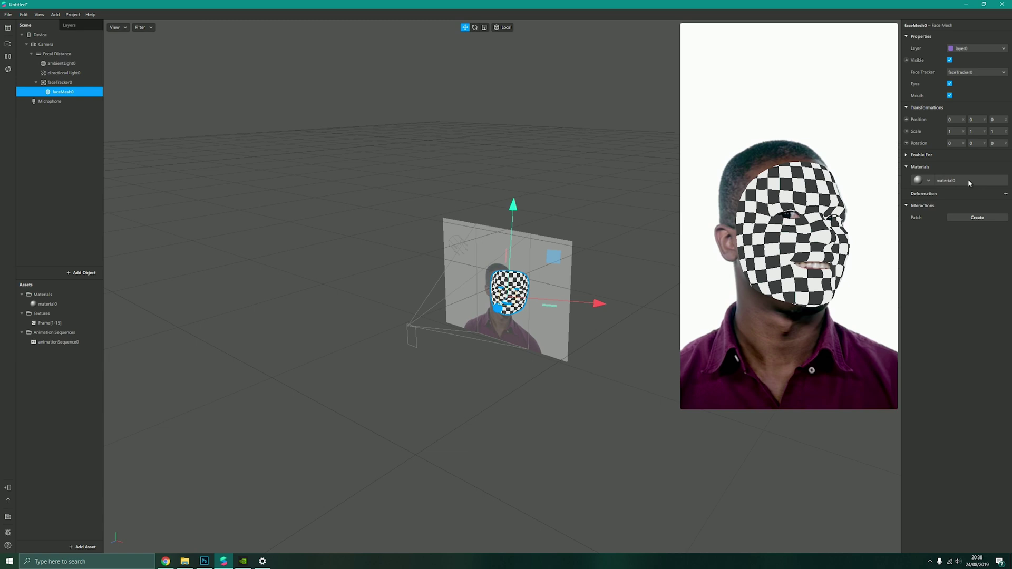
mouse_move(834, 281)
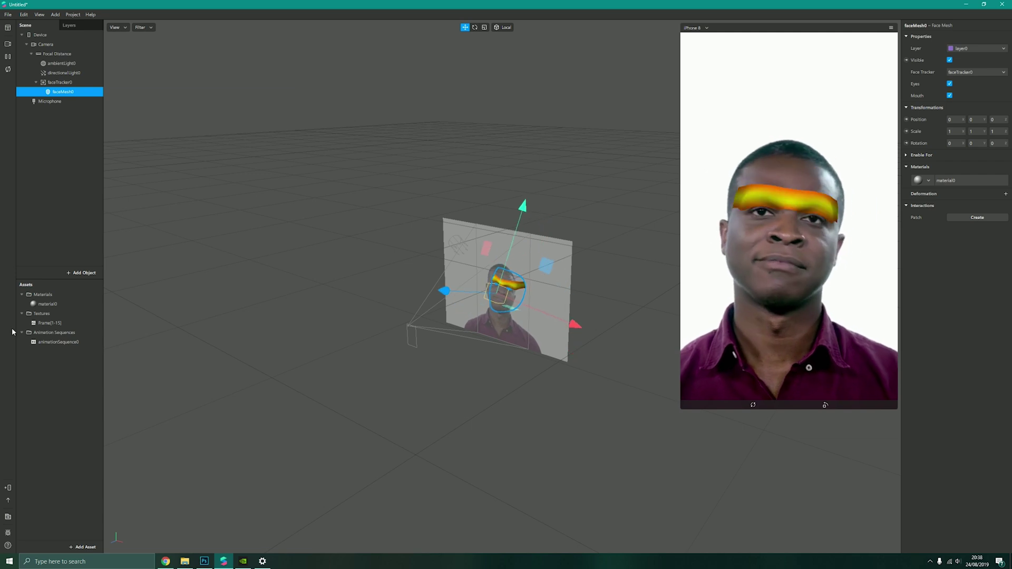
Step: Try FPS values 2 and 100 on animationSequence0, then settle on 15 FPS with Loop enabled
left_click(52, 343)
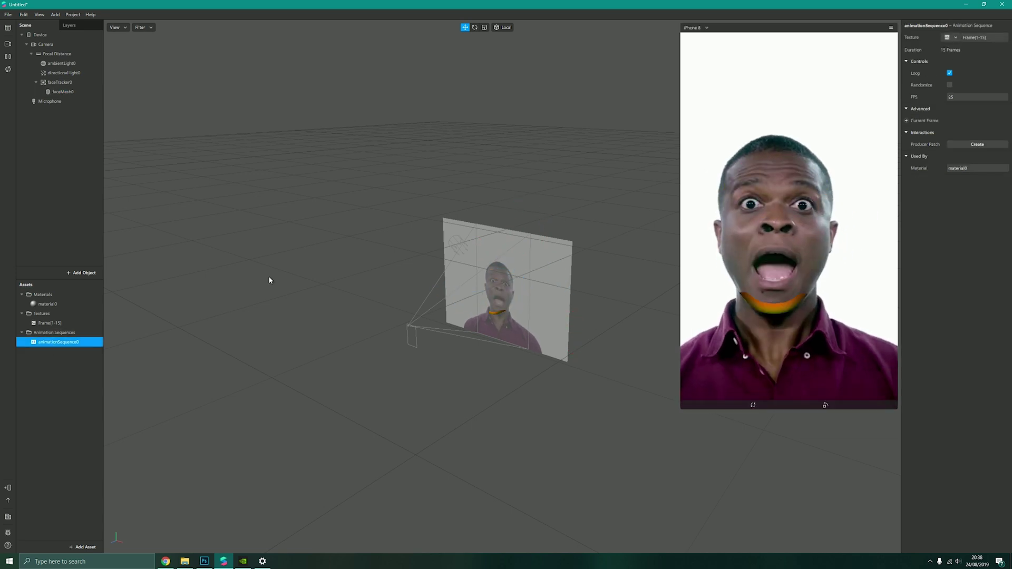
mouse_move(816, 139)
left_click(952, 97)
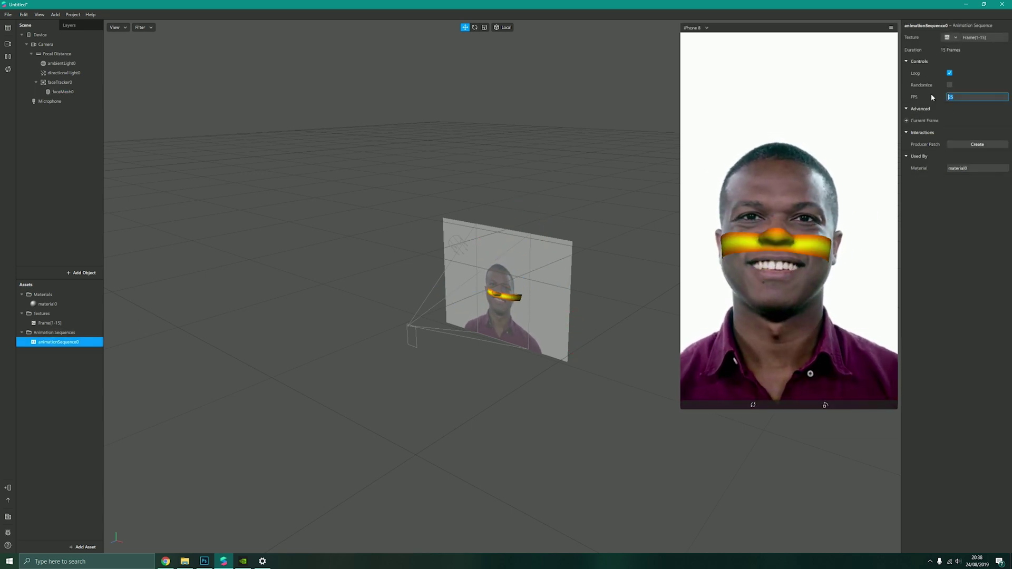
type("2")
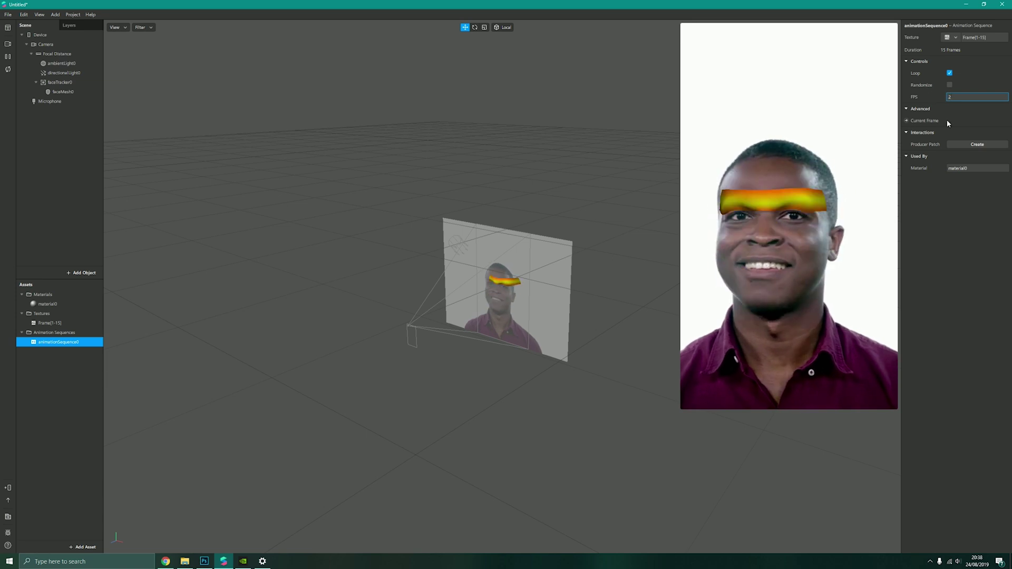
key("Return")
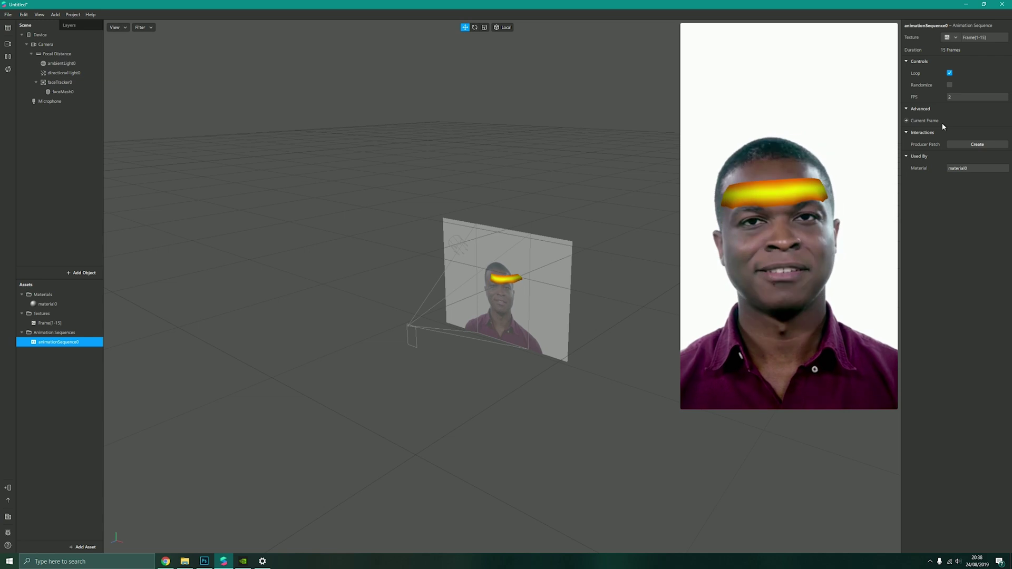
left_click(949, 97)
type("1")
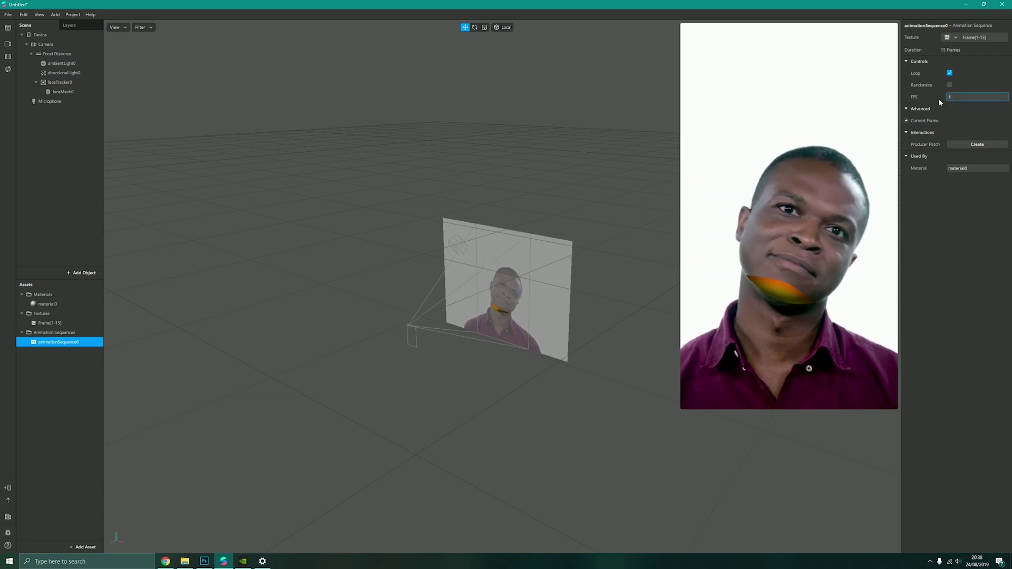
type("00")
key("Return")
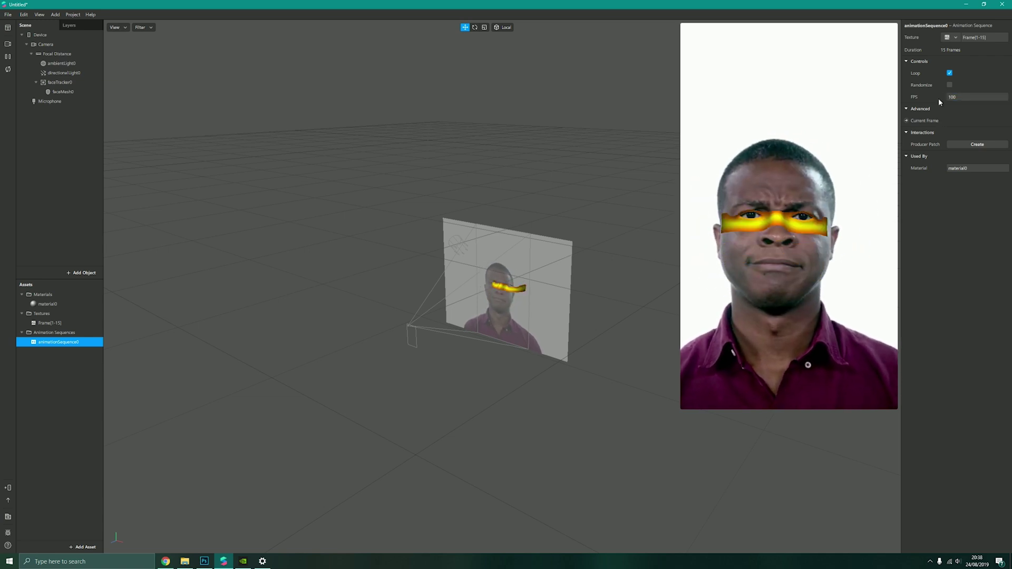
left_click(952, 97)
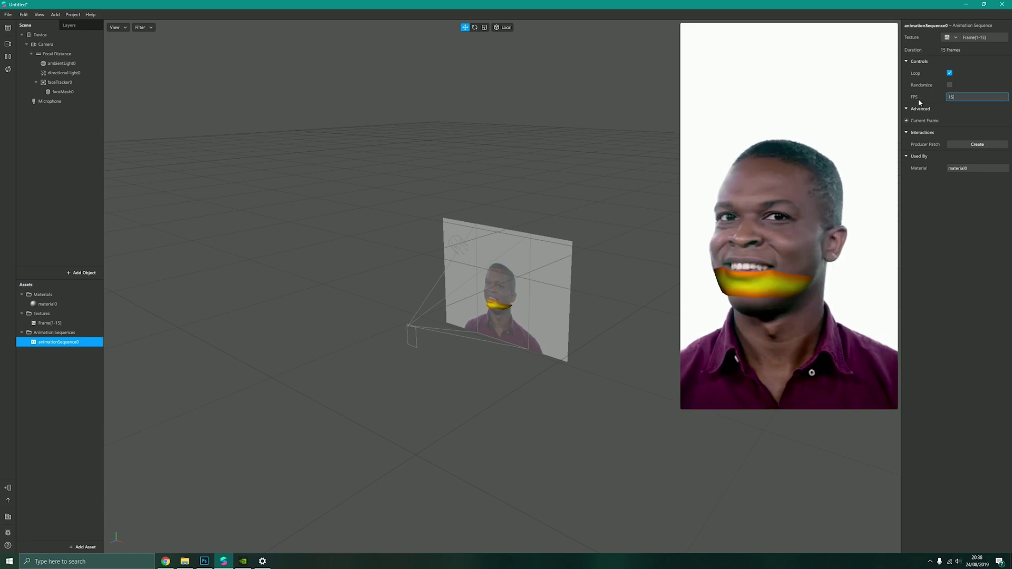
key("Return")
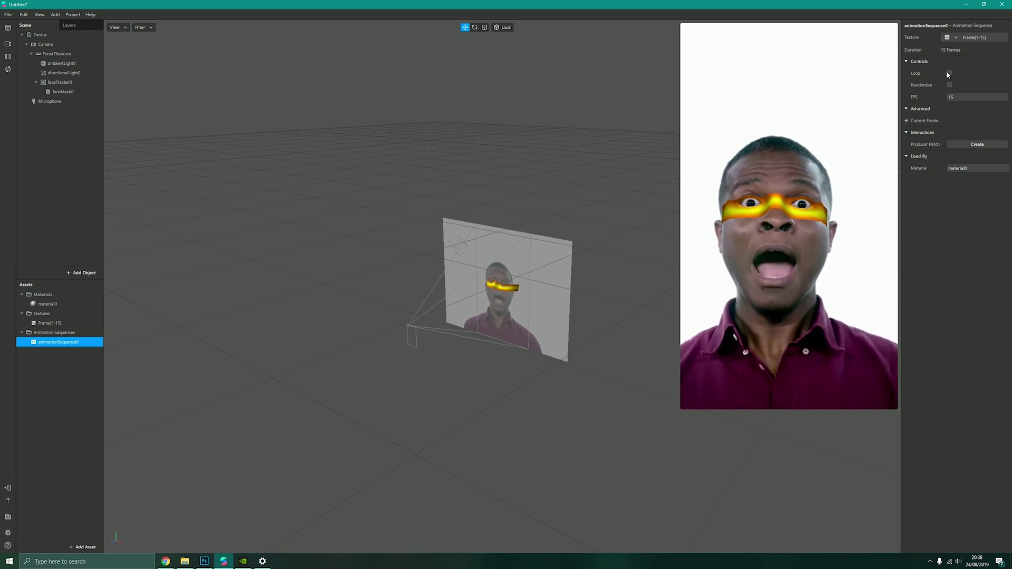
left_click(950, 73)
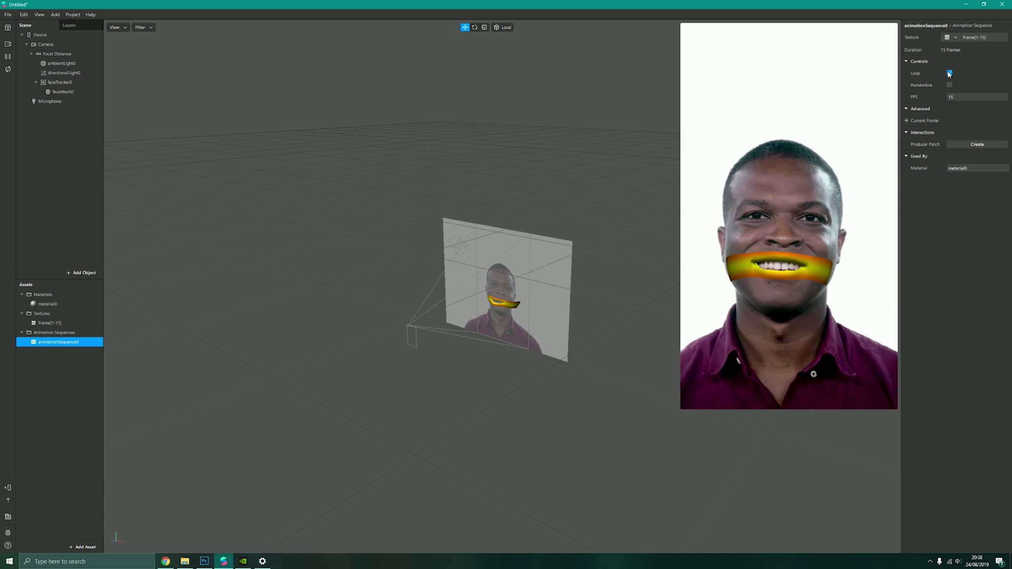
Step: Send animationSequence0's Current Frame to the Patch Editor and position the new patch
left_click(906, 121)
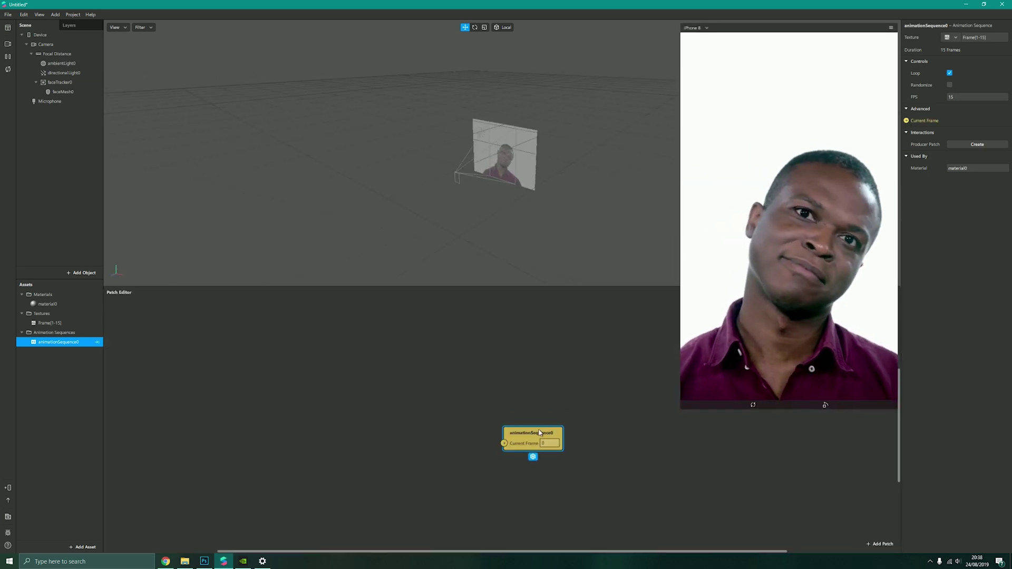
left_click_drag(540, 430, 512, 357)
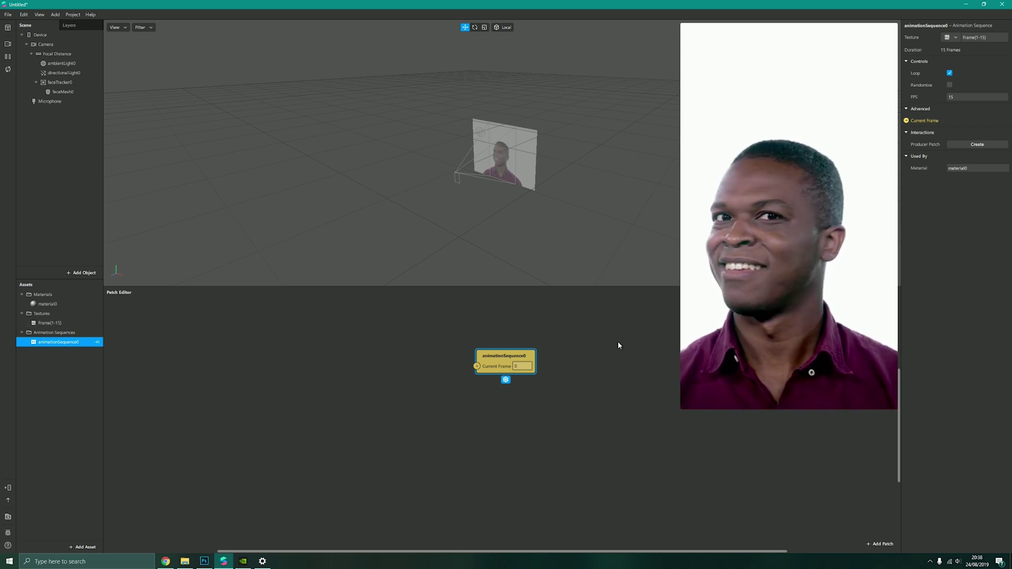
left_click(305, 380)
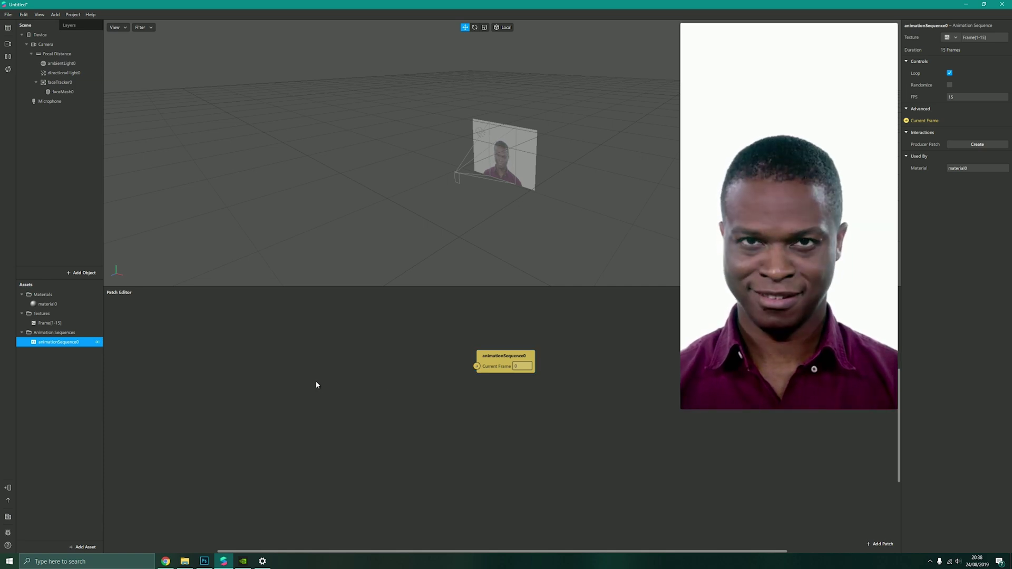
Step: Insert an Interaction > Screen Tap patch into the patch graph
right_click(205, 369)
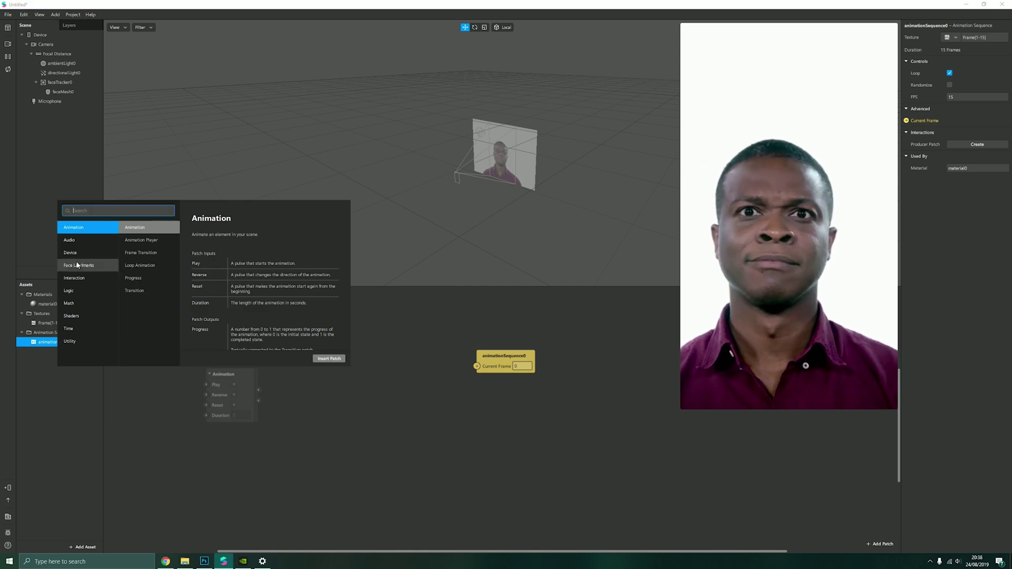
left_click(78, 279)
scroll(146, 284, "down", 3)
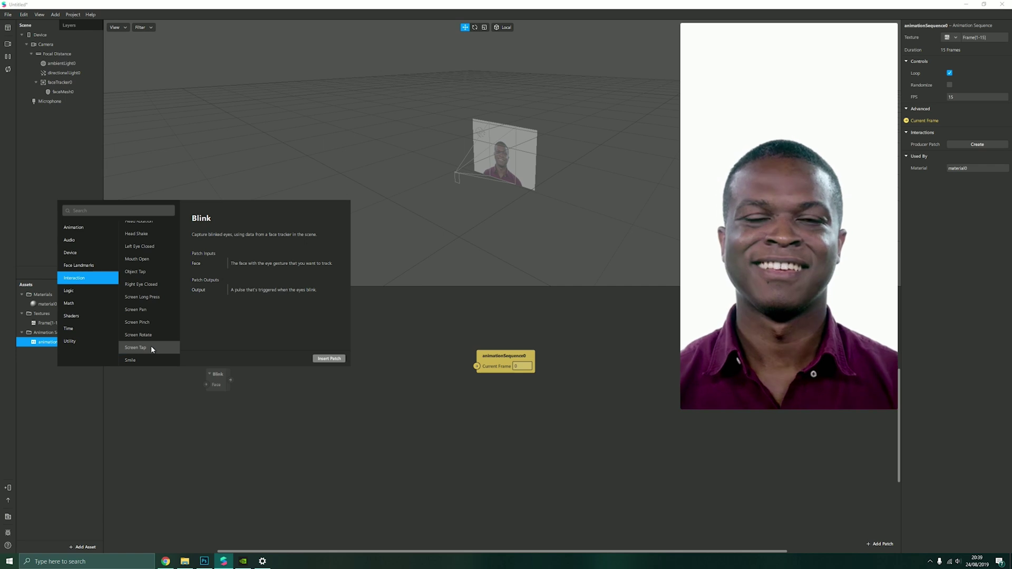
left_click(151, 348)
left_click(329, 359)
left_click_drag(229, 371, 366, 354)
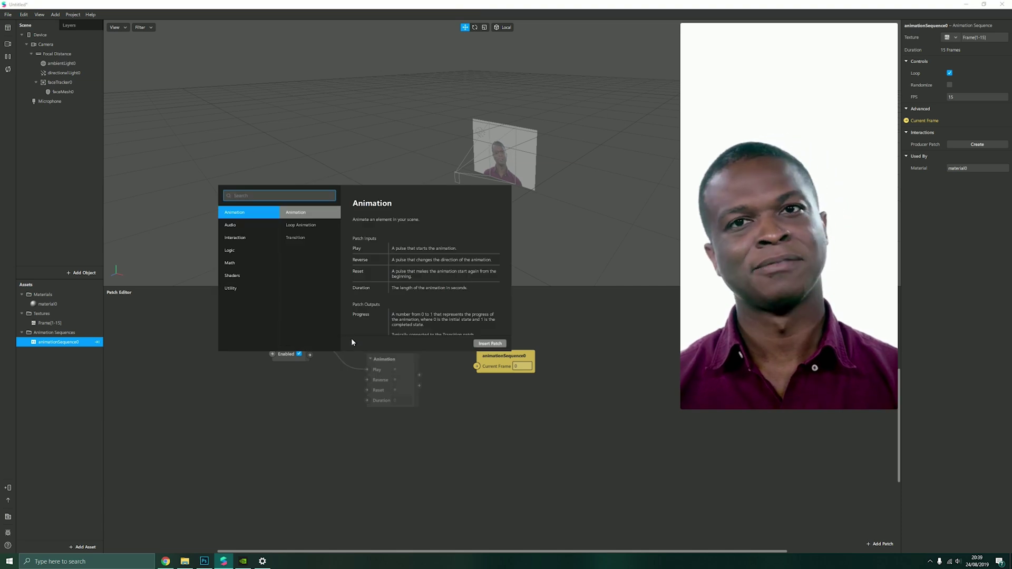
Step: Connect a Counter patch to Screen Tap and set its Maximum Count to 15
type("co")
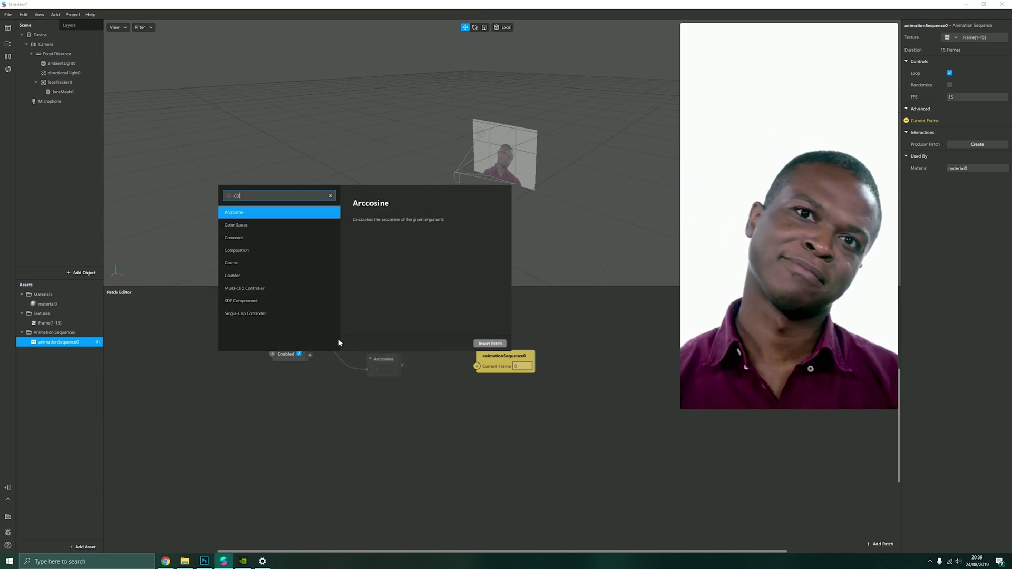
type("unter")
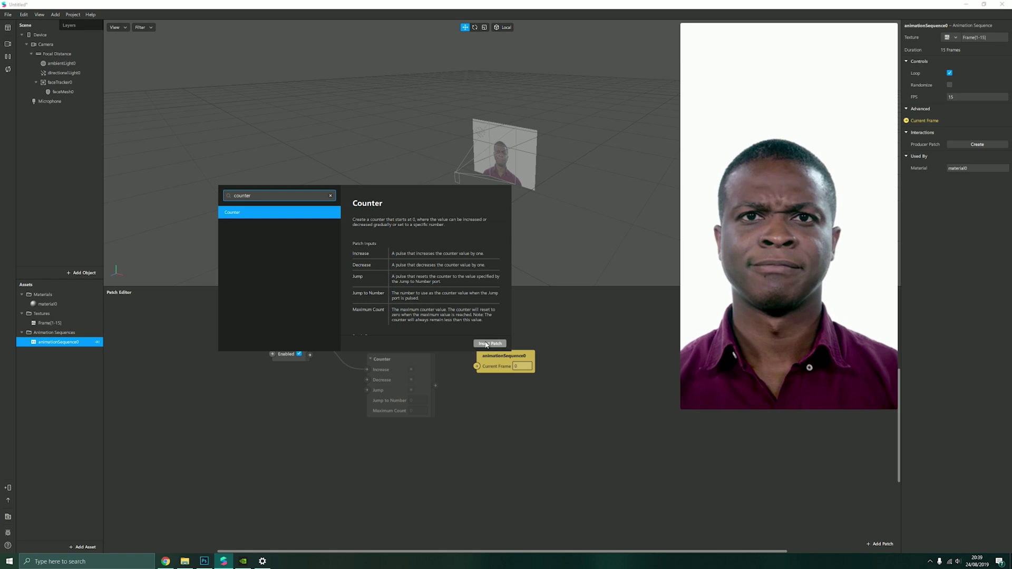
left_click(489, 343)
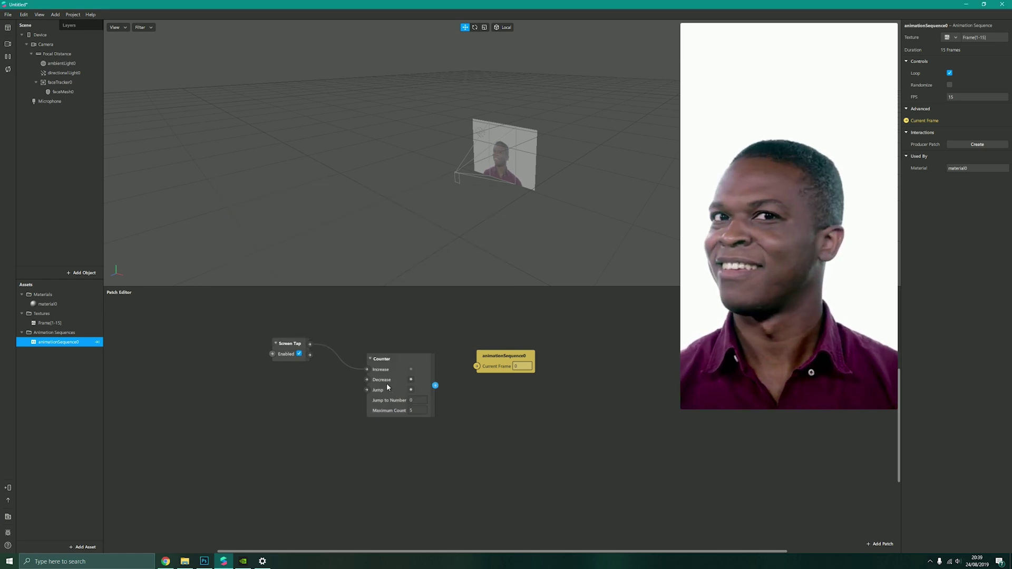
left_click(414, 410)
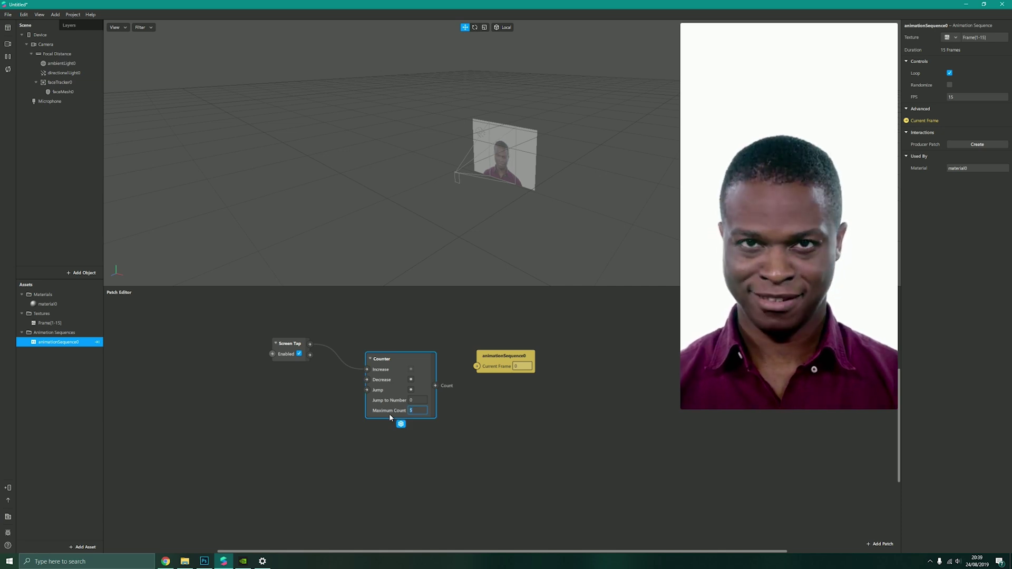
type("15")
key("Return")
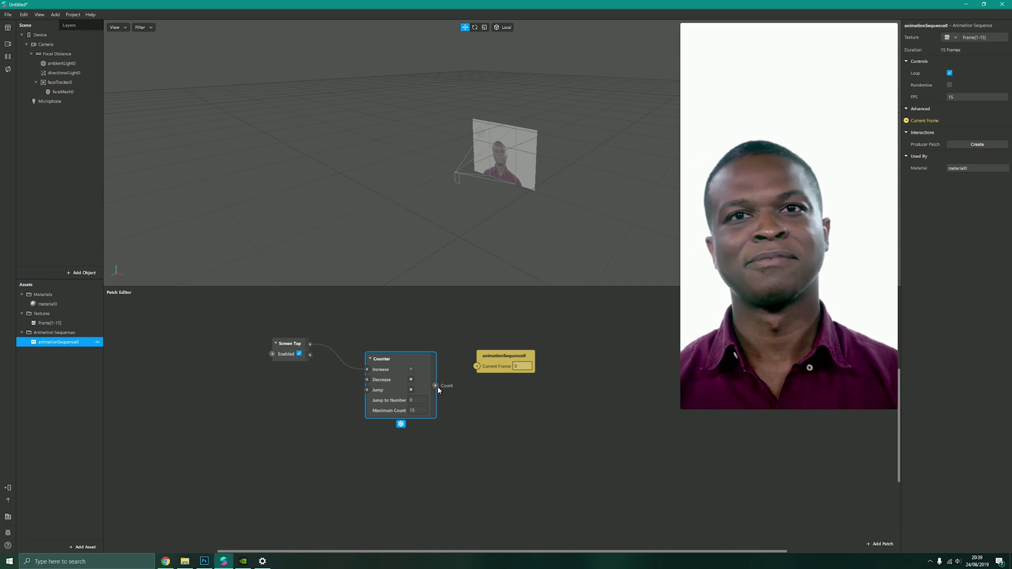
Step: Wire the Counter's Count into Current Frame and enable Simulate Touch for the preview
left_click_drag(435, 386, 410, 345)
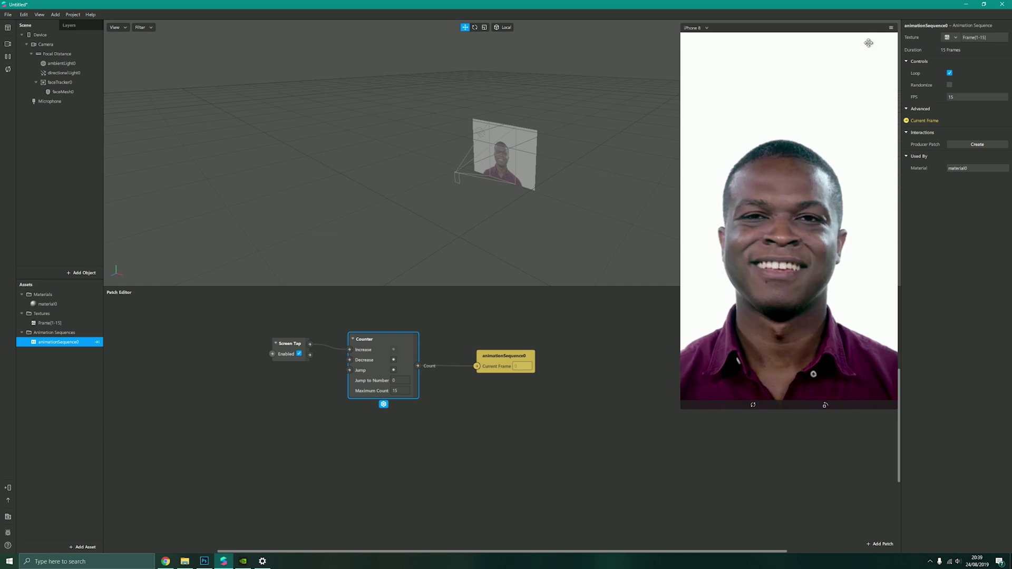
left_click(891, 27)
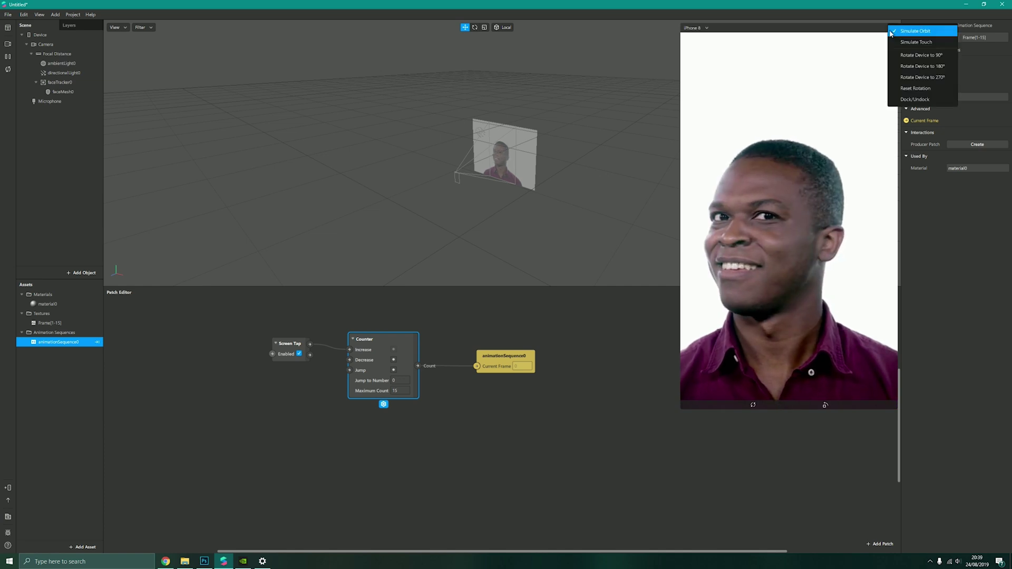
left_click(916, 42)
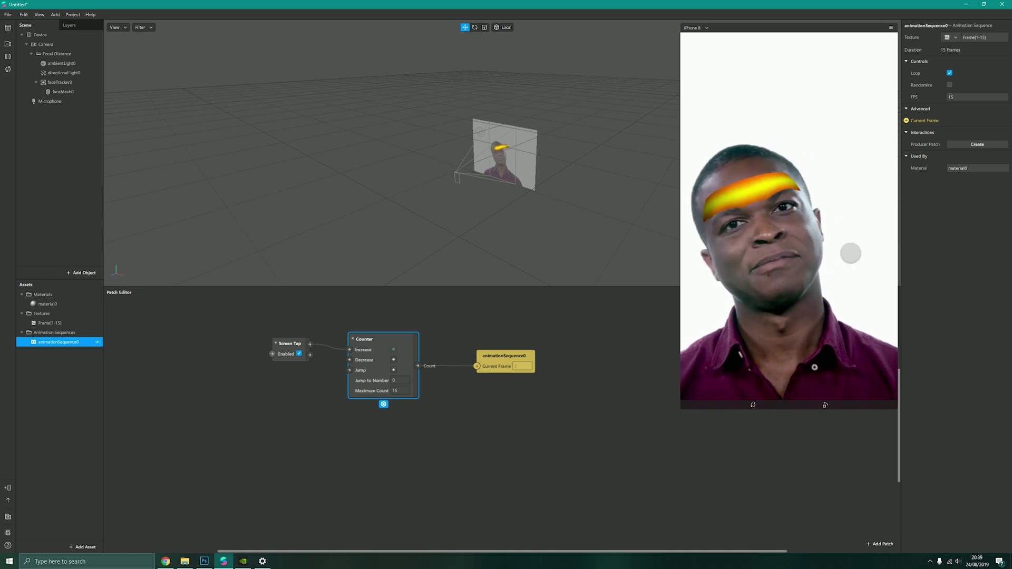
Step: Tap the preview five times to step the bar through its frames
left_click(850, 253)
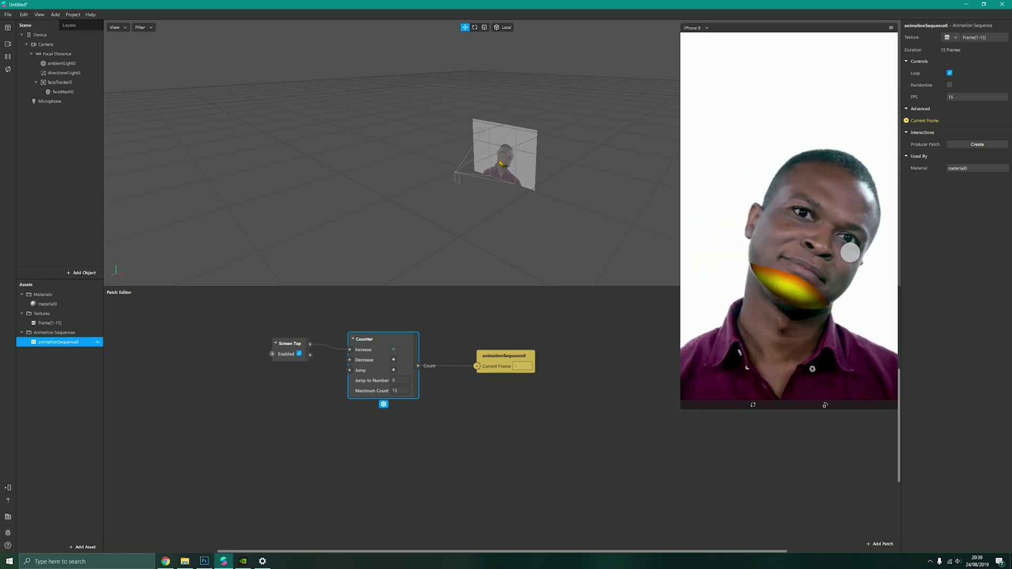
left_click(850, 254)
left_click(844, 248)
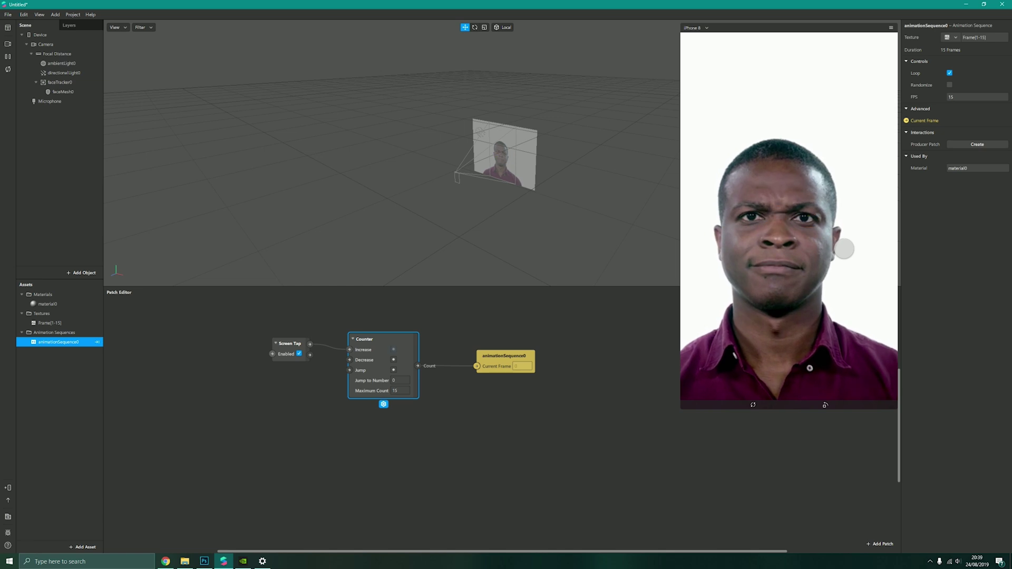
left_click(844, 249)
left_click(845, 249)
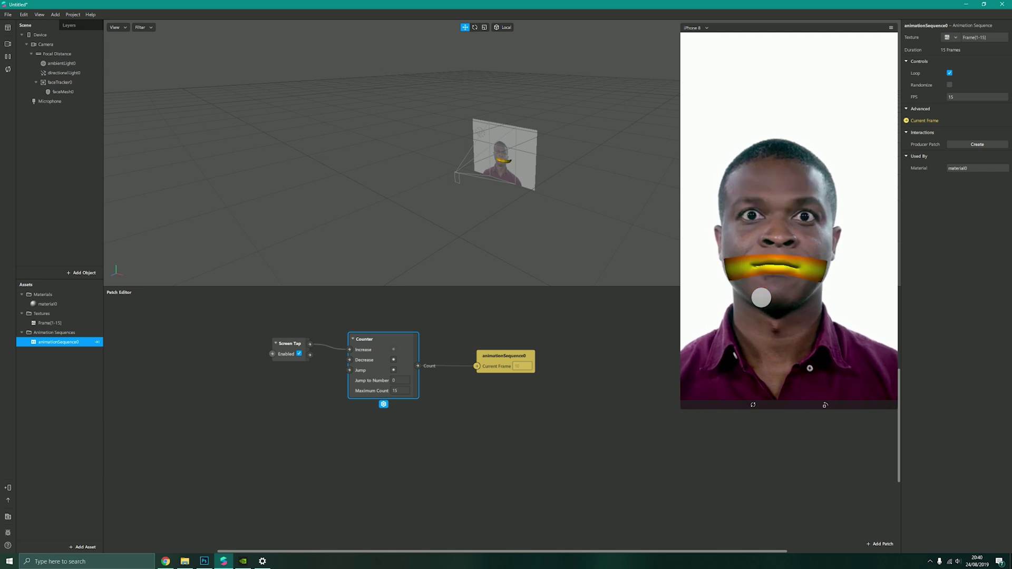
Step: Tap the simulator preview twice to advance animationSequence0 to frame 14, bar across the eyes
left_click(806, 333)
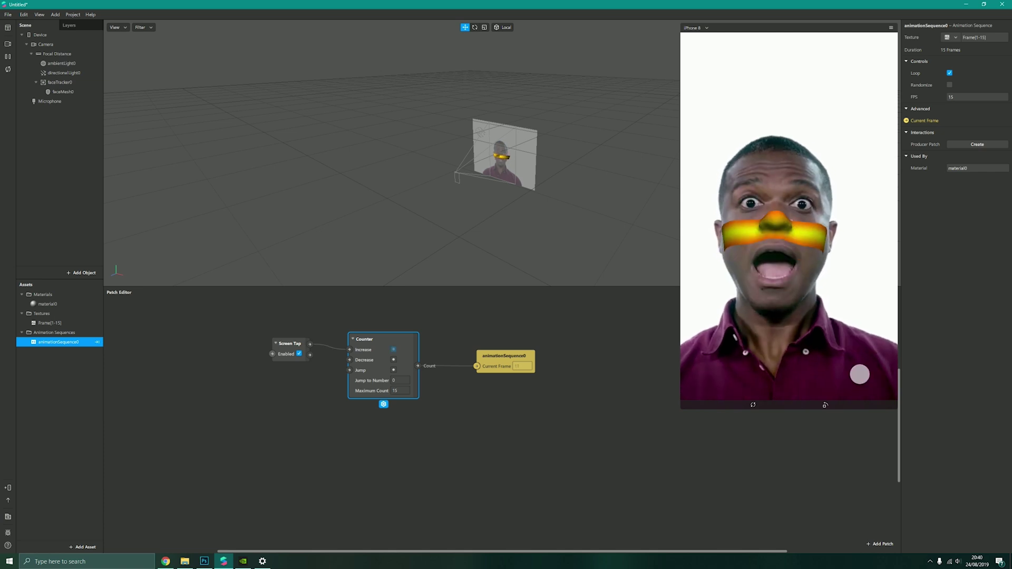
left_click(891, 27)
left_click(590, 364)
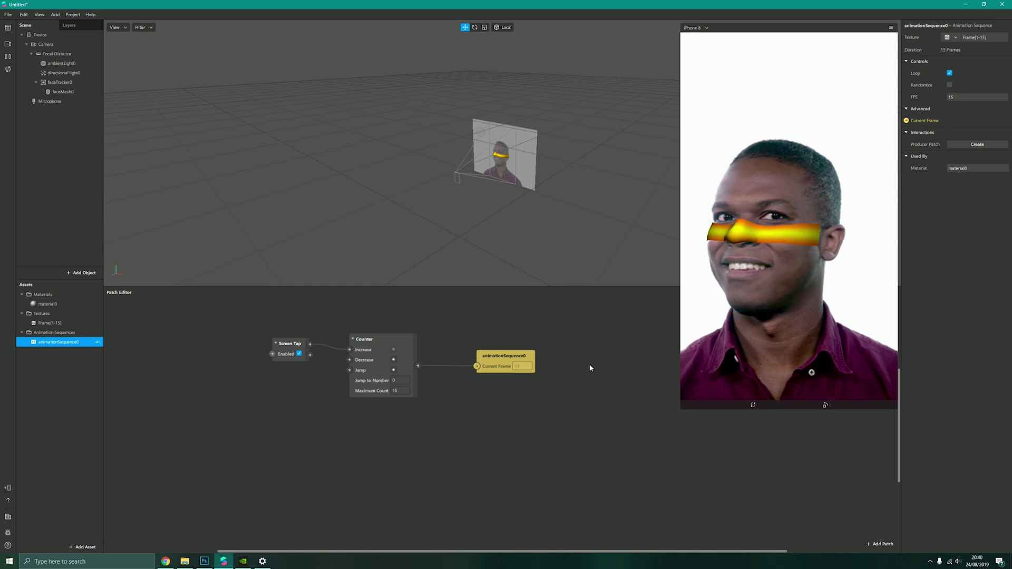
left_click(793, 207)
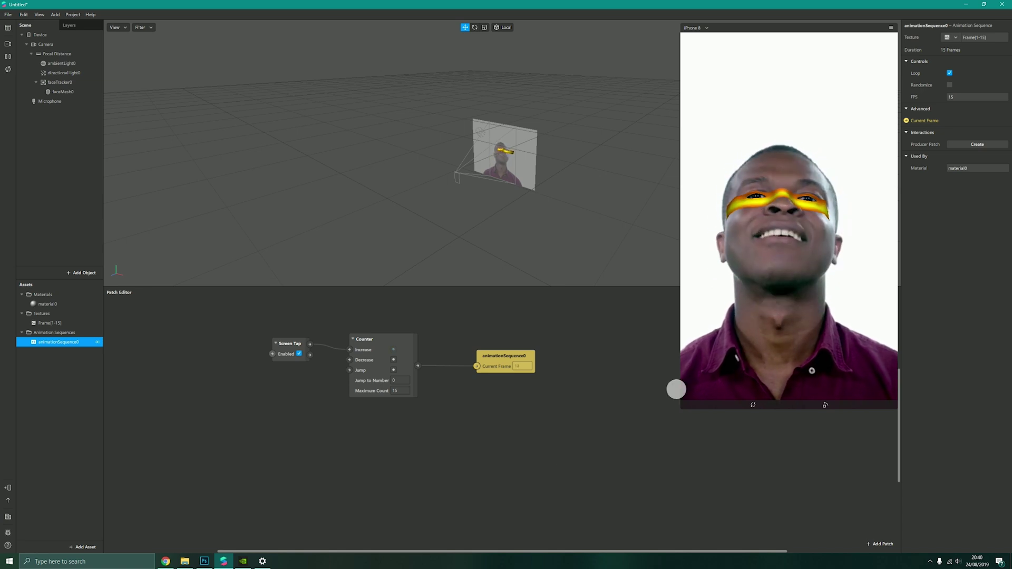